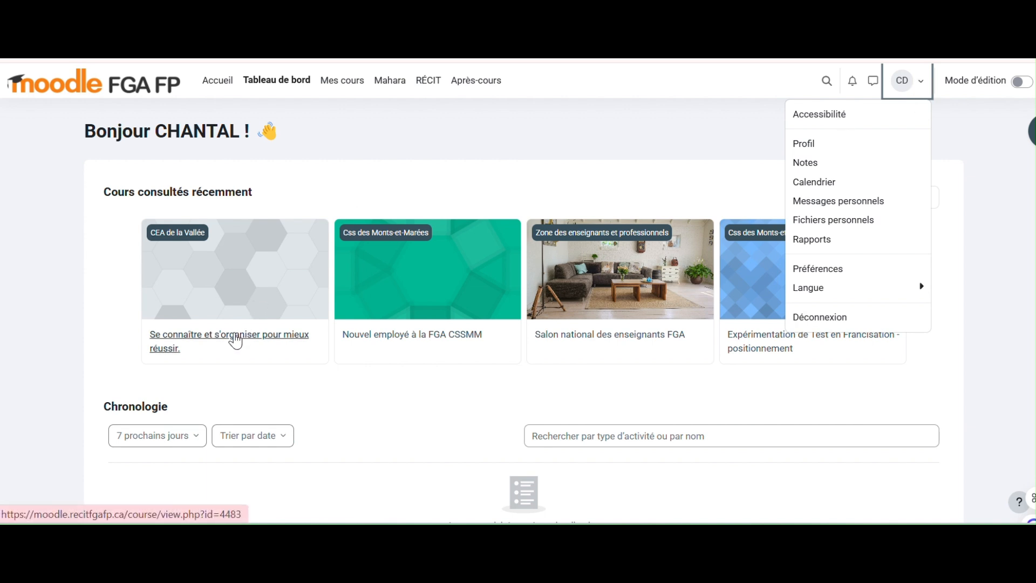
- Open the course 'Se connaître et s'organiser pour mieux réussir' from the dashboard and accept the data-preference notice with Oui
{"action": "left_click", "coordinate": [236, 341]}
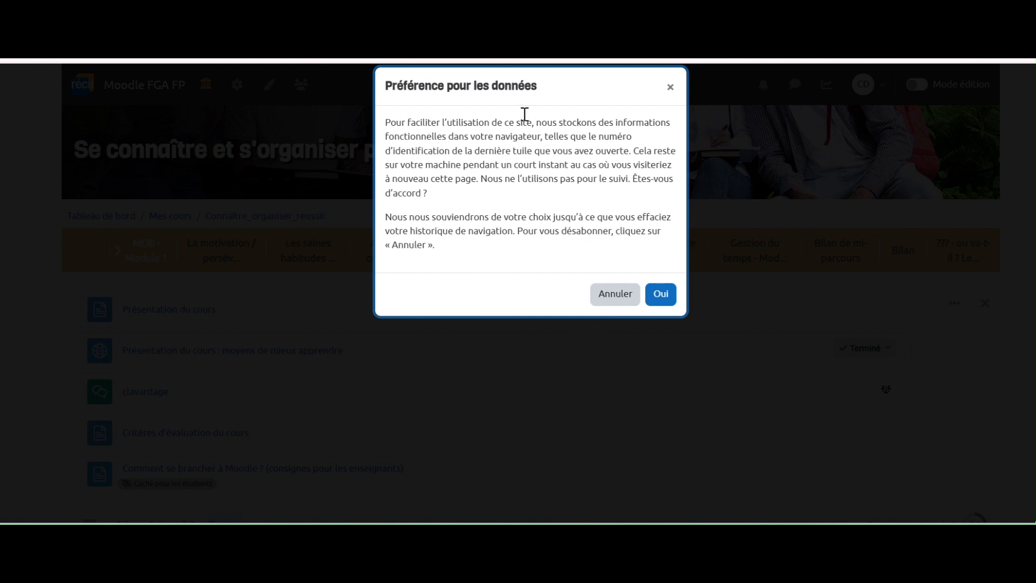
{"action": "left_click", "coordinate": [661, 294]}
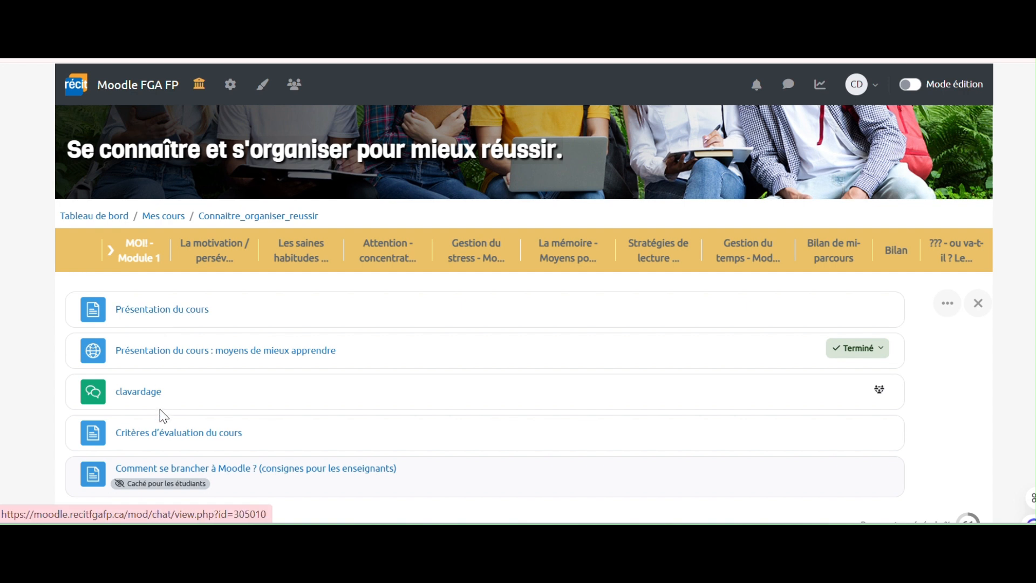
- View the Présentation du cours page, then return to the course main page
{"action": "scroll", "coordinate": [157, 469], "scroll_direction": "down", "scroll_amount": 1}
{"action": "scroll", "coordinate": [160, 467], "scroll_direction": "down", "scroll_amount": 1}
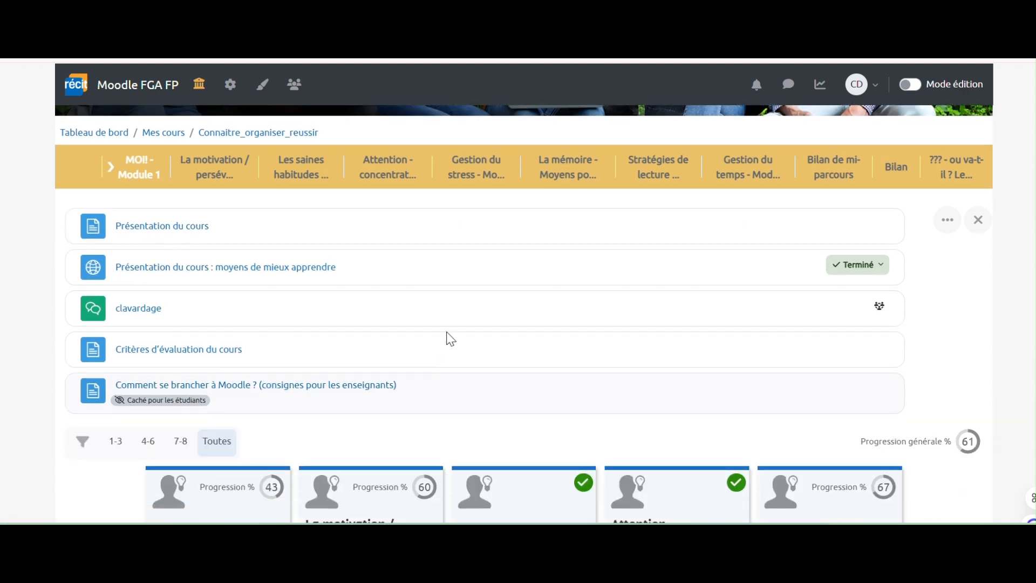
{"action": "left_click", "coordinate": [163, 229]}
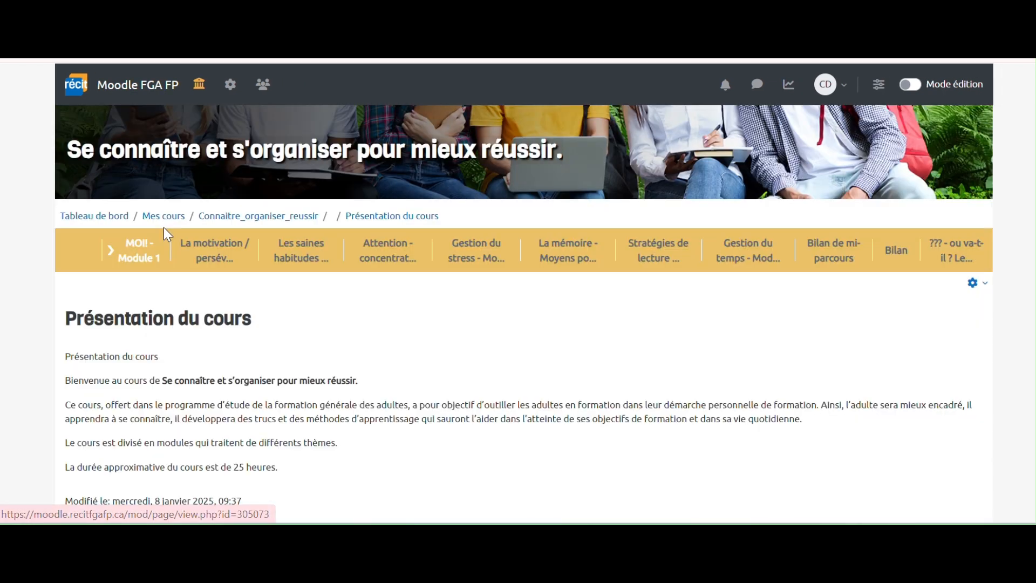
{"action": "scroll", "coordinate": [325, 346], "scroll_direction": "down", "scroll_amount": 2}
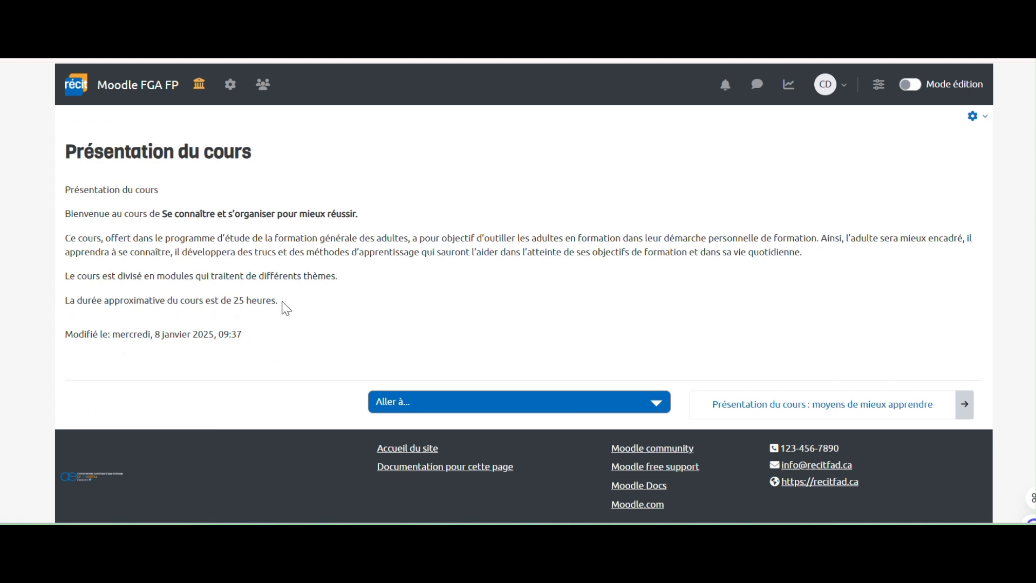
{"action": "scroll", "coordinate": [286, 309], "scroll_direction": "up", "scroll_amount": 2}
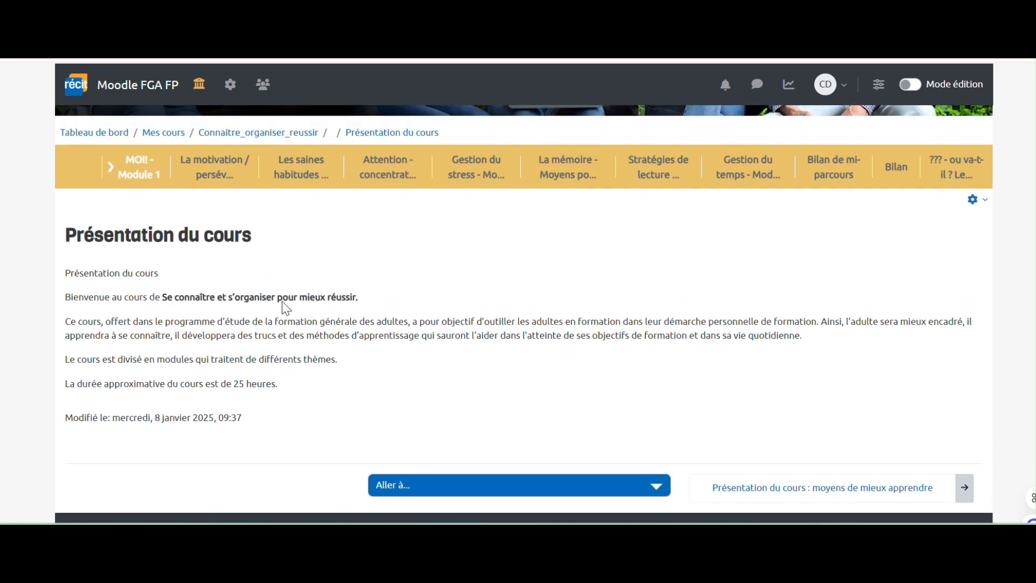
{"action": "left_click", "coordinate": [271, 139]}
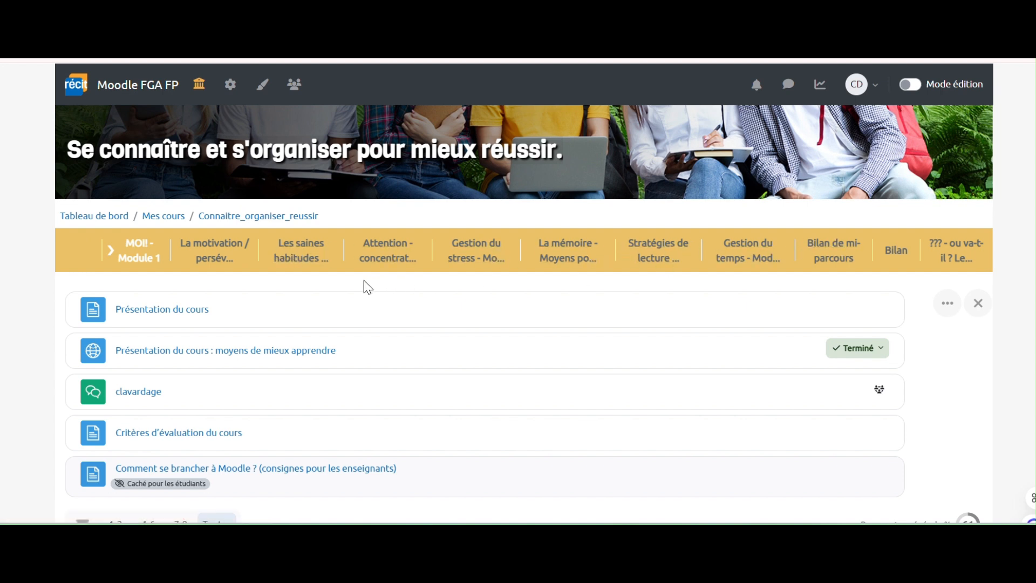
- View the moyens de mieux apprendre Genially presentation, close it, and open the clavardage chat activity
{"action": "scroll", "coordinate": [367, 288], "scroll_direction": "down", "scroll_amount": 2}
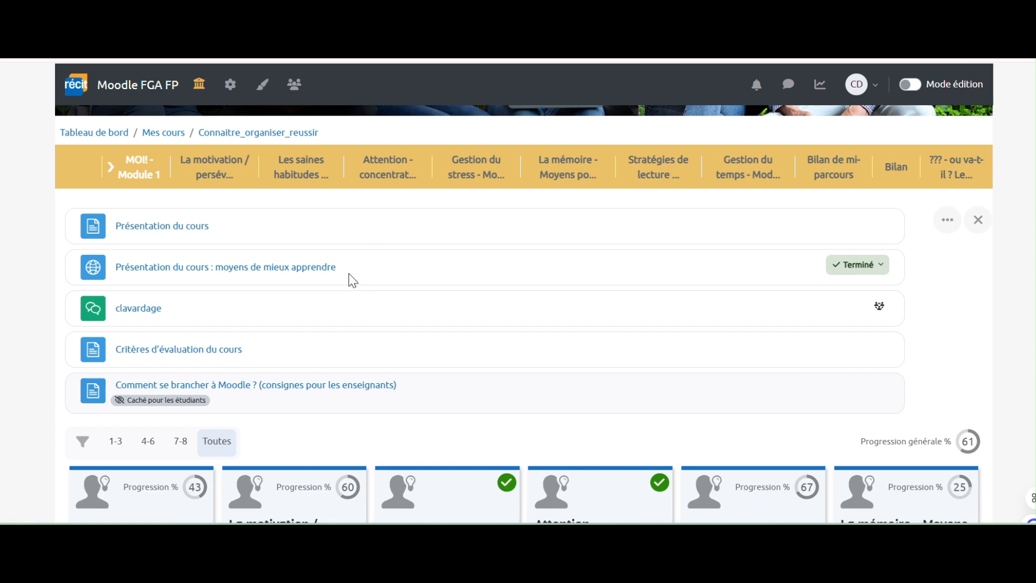
{"action": "left_click", "coordinate": [181, 272]}
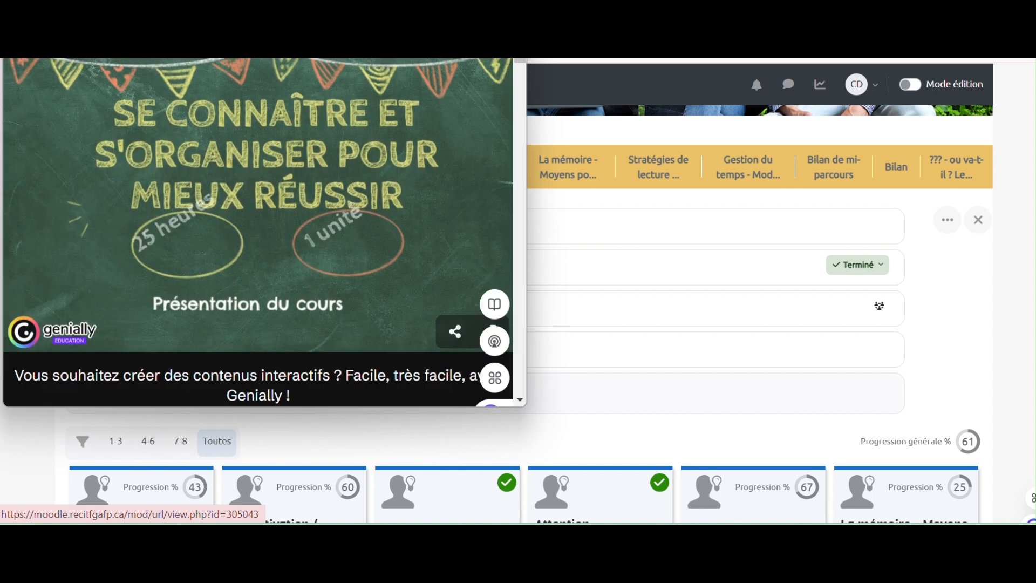
{"action": "left_click_drag", "start_coordinate": [378, 60], "coordinate": [467, 61]}
{"action": "left_click", "coordinate": [647, 61]}
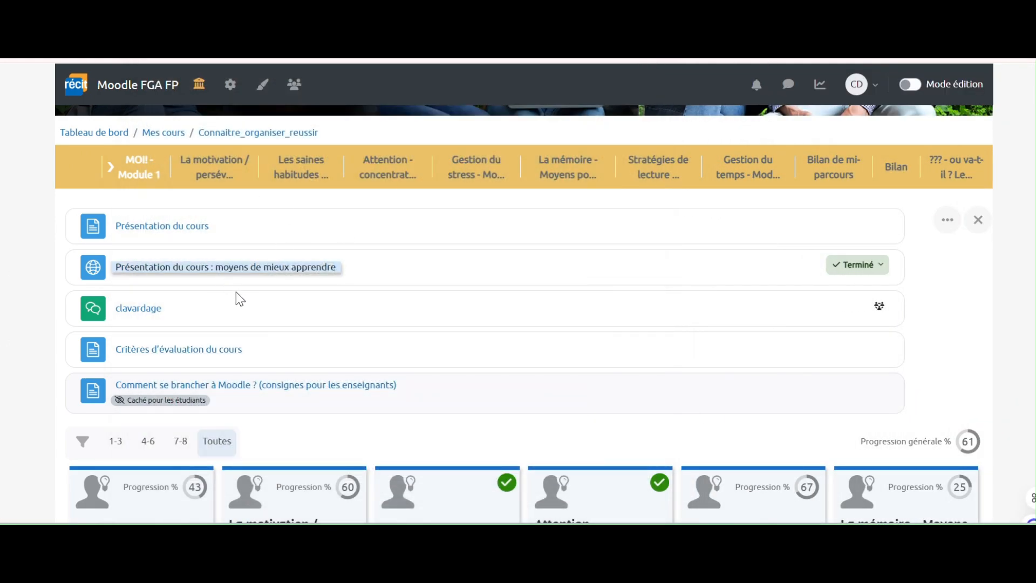
{"action": "scroll", "coordinate": [235, 292], "scroll_direction": "down", "scroll_amount": 2}
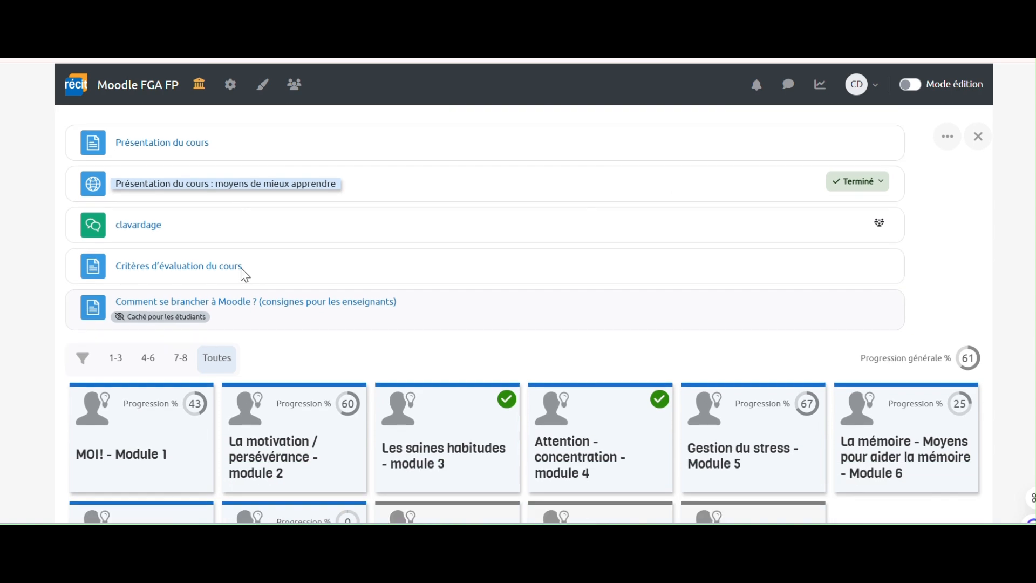
{"action": "left_click", "coordinate": [144, 226]}
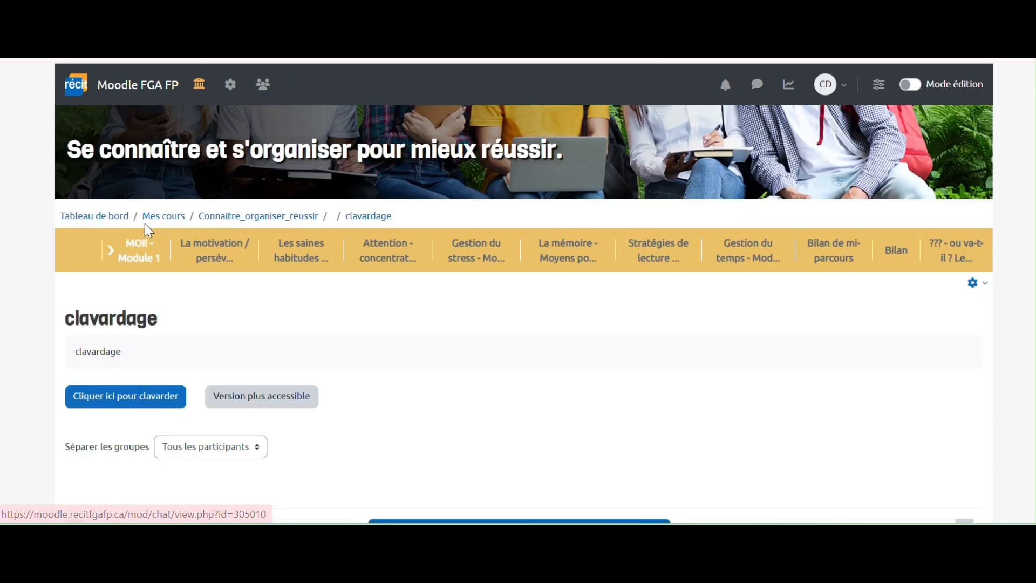
- Post 'Bonjour' in the clavardage live chat window, then close that window
{"action": "scroll", "coordinate": [442, 341], "scroll_direction": "down", "scroll_amount": 2}
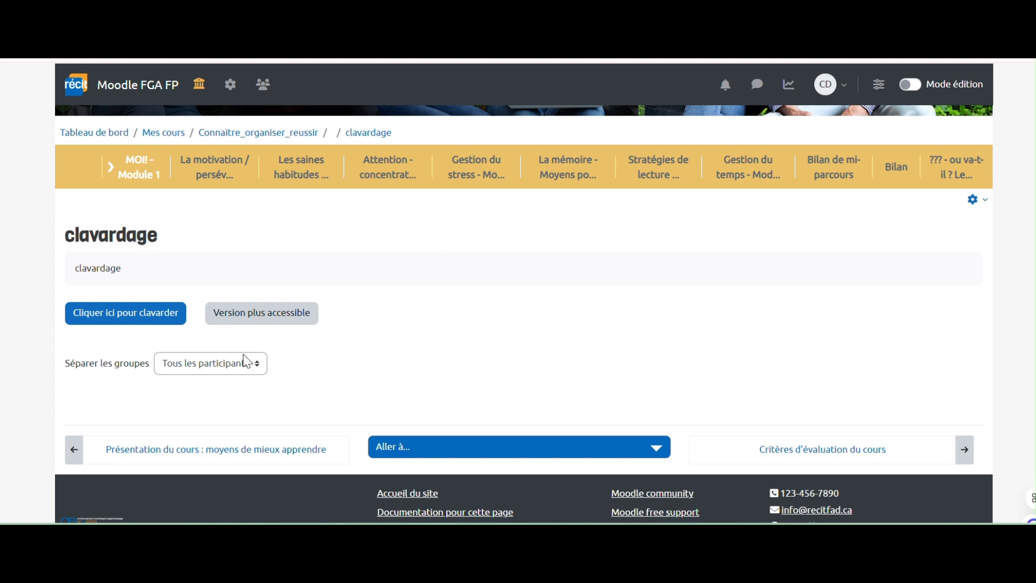
{"action": "left_click", "coordinate": [118, 315]}
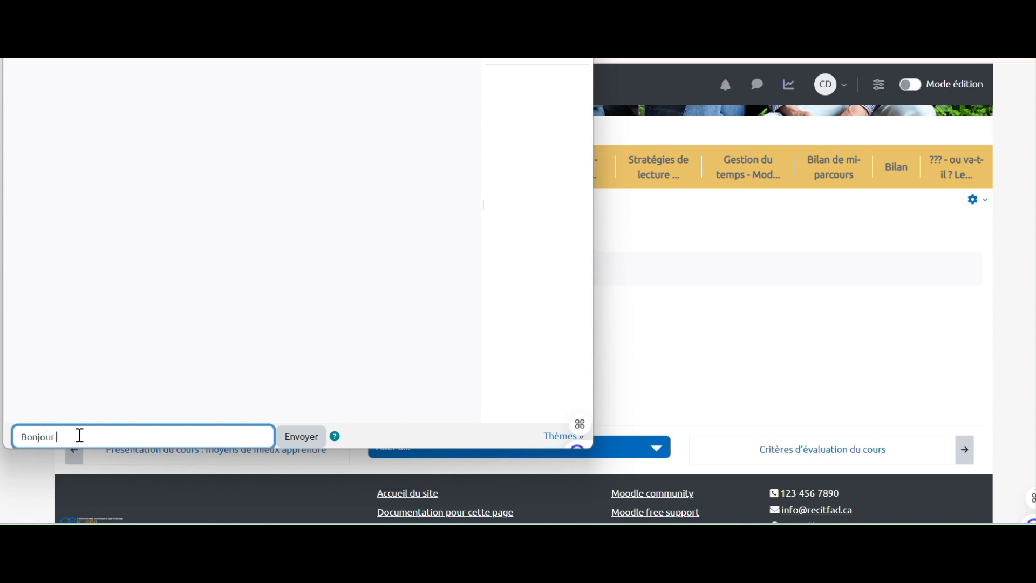
{"action": "key", "text": "Return"}
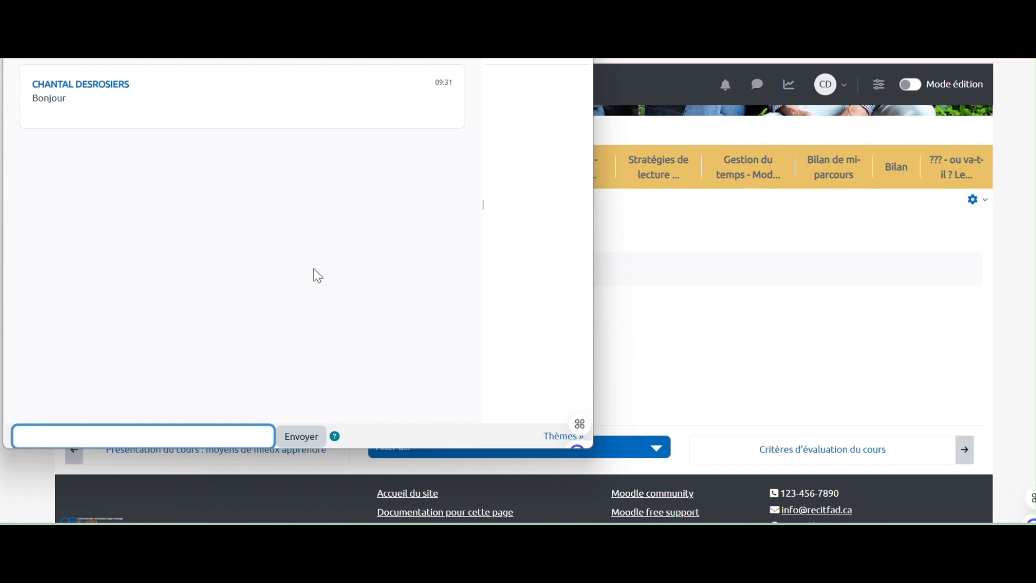
{"action": "left_click_drag", "start_coordinate": [243, 1], "coordinate": [229, 56]}
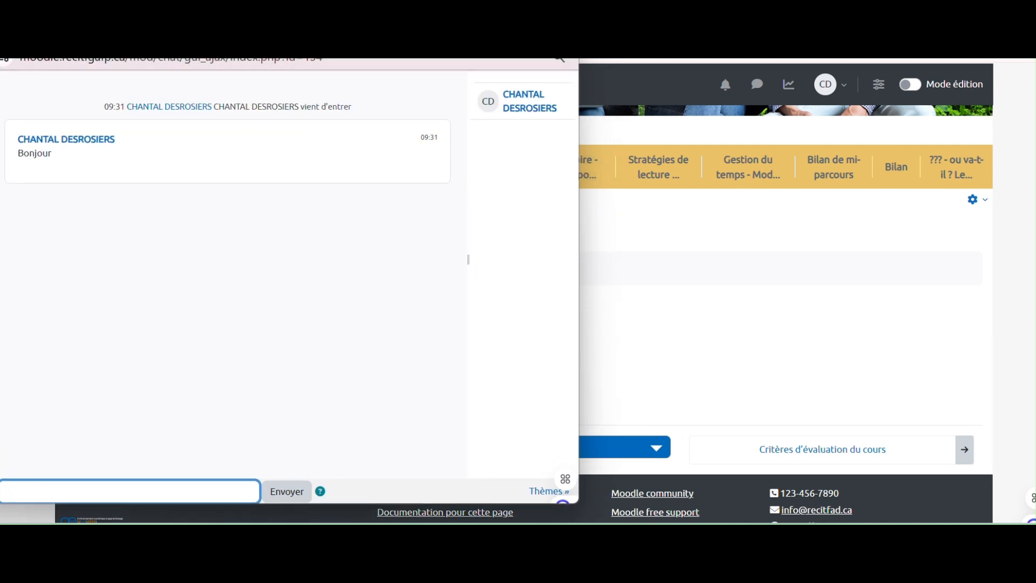
{"action": "left_click", "coordinate": [562, 34]}
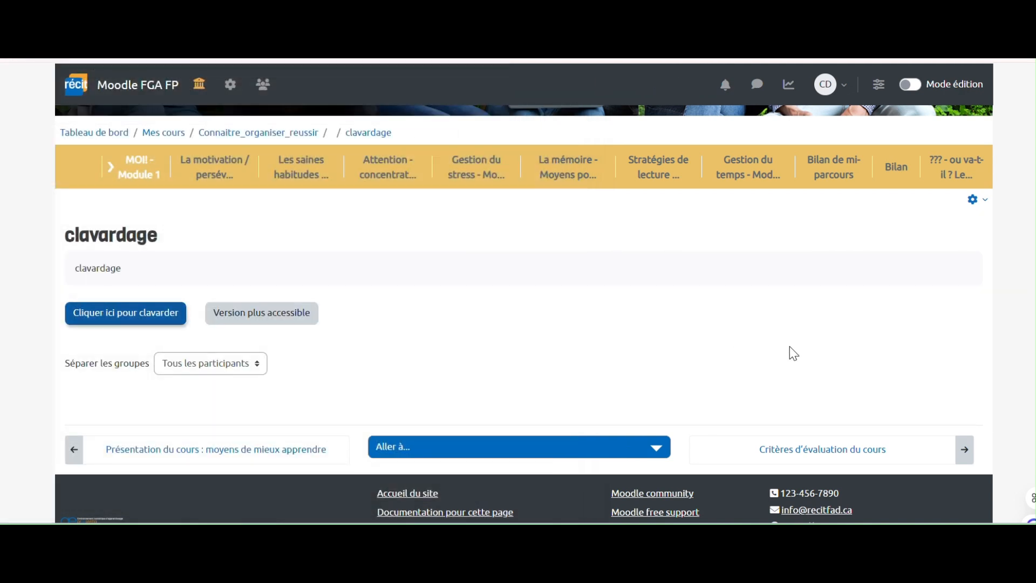
- View the Critères d'évaluation du cours activity, then step back to the clavardage activity
{"action": "left_click", "coordinate": [966, 455]}
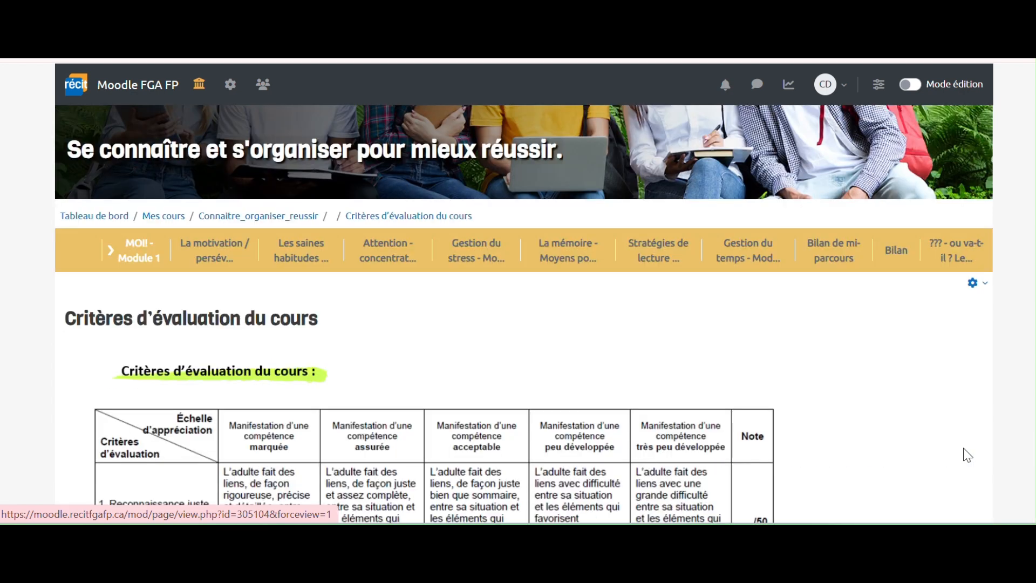
{"action": "scroll", "coordinate": [829, 401], "scroll_direction": "down", "scroll_amount": 5}
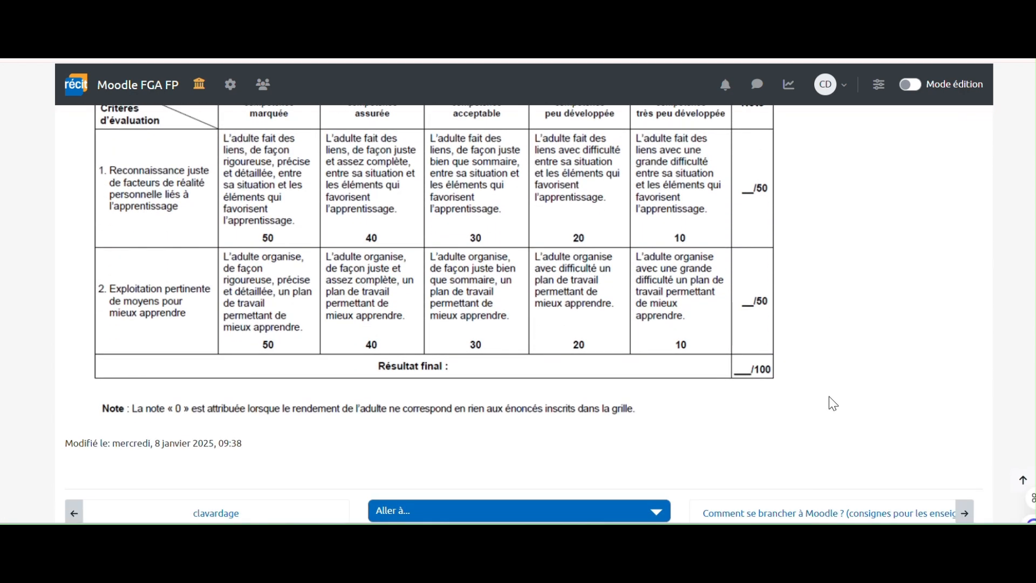
{"action": "scroll", "coordinate": [832, 402], "scroll_direction": "down", "scroll_amount": 2}
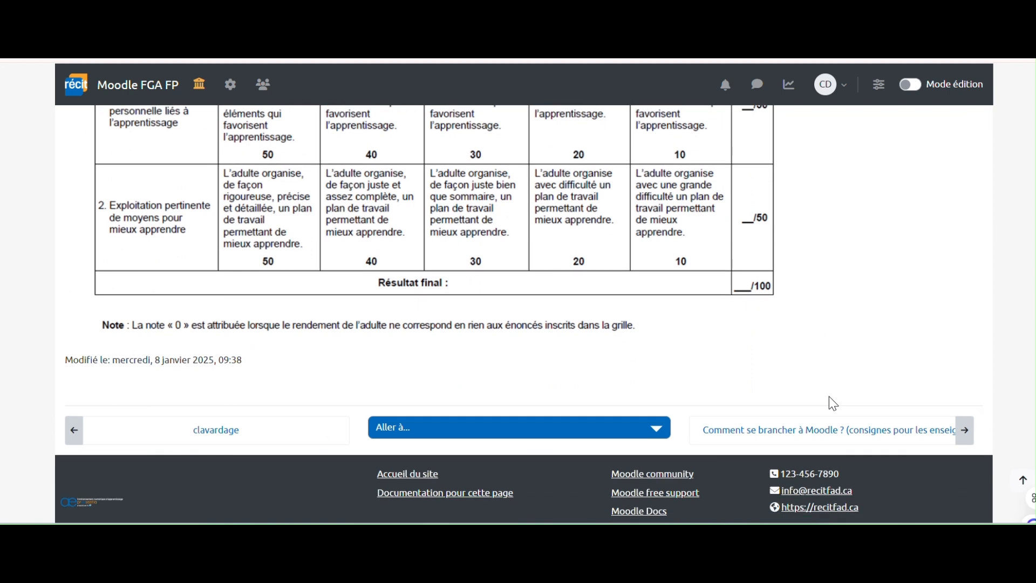
{"action": "left_click", "coordinate": [74, 431]}
{"action": "scroll", "coordinate": [399, 397], "scroll_direction": "down", "scroll_amount": 4}
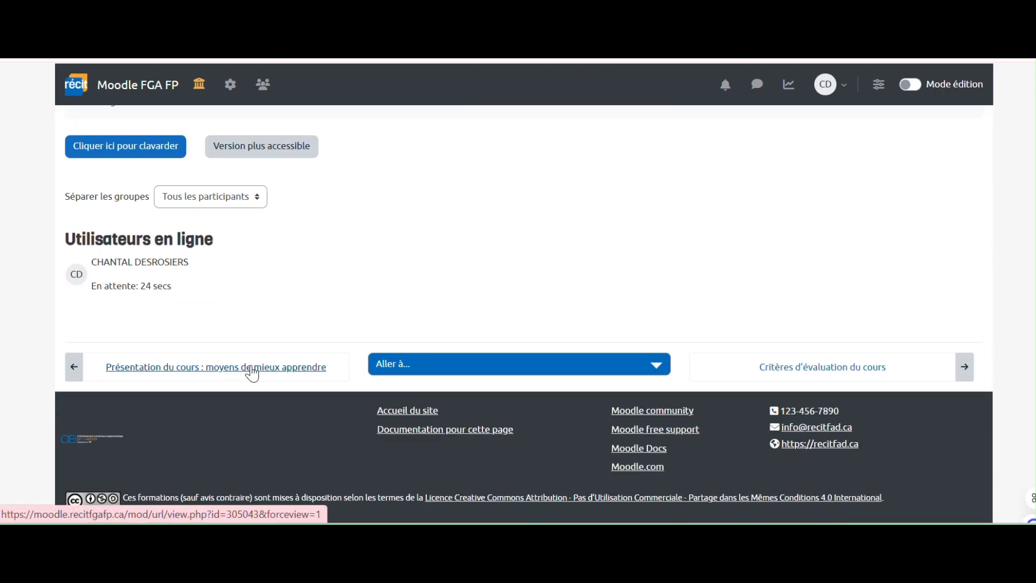
- Open the moyens de mieux apprendre presentation page, then return to the MOI! - Module 1 course tiles
{"action": "left_click", "coordinate": [252, 369]}
{"action": "scroll", "coordinate": [252, 373], "scroll_direction": "down", "scroll_amount": 2}
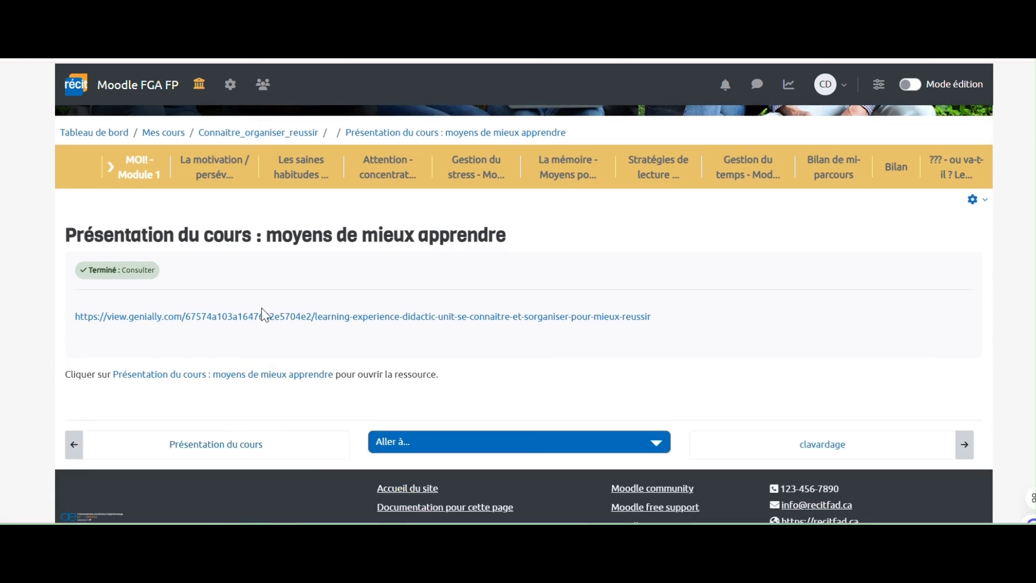
{"action": "left_click", "coordinate": [144, 165]}
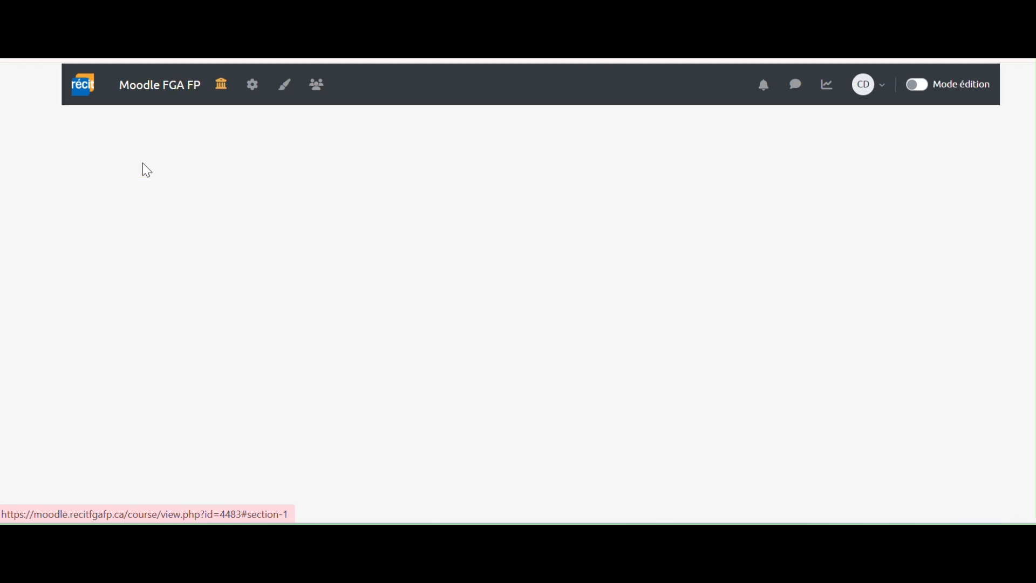
{"action": "scroll", "coordinate": [287, 224], "scroll_direction": "down", "scroll_amount": 5}
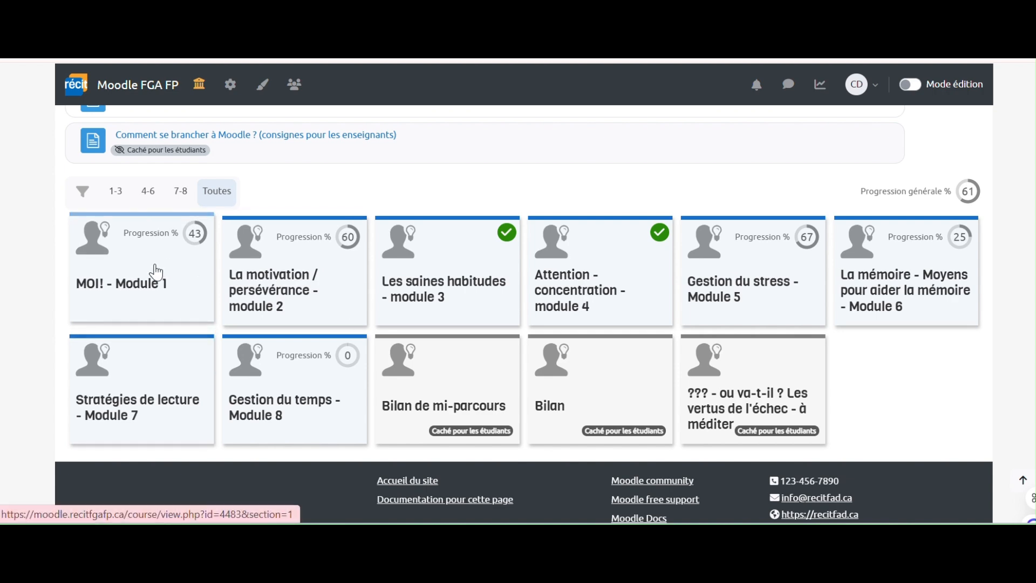
{"action": "left_click", "coordinate": [156, 272]}
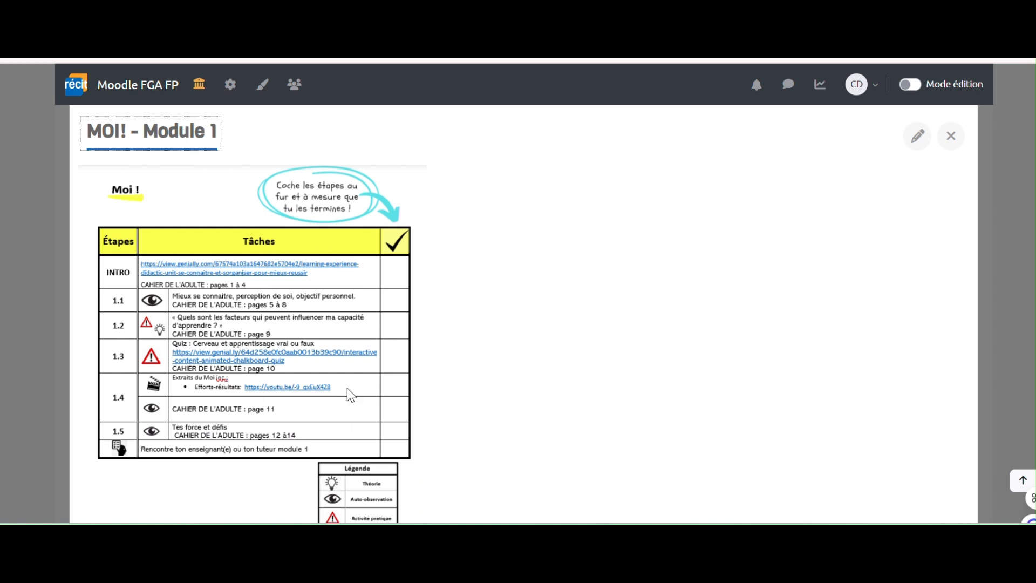
- Scroll through the MOI! - Module 1 task table and open the Cahier de l'adulte - module 1 PDF
{"action": "scroll", "coordinate": [456, 334], "scroll_direction": "down", "scroll_amount": 3}
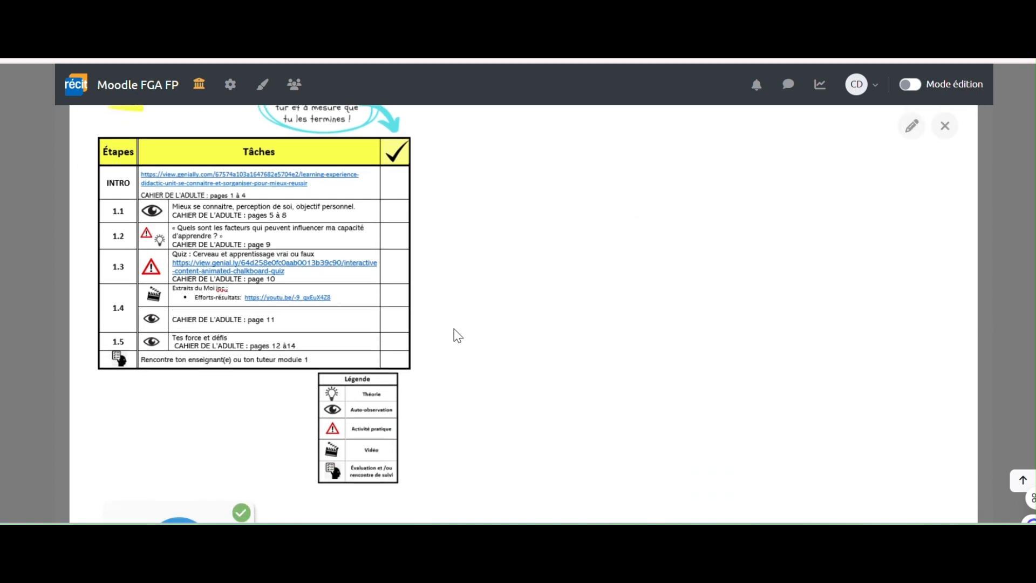
{"action": "scroll", "coordinate": [458, 332], "scroll_direction": "up", "scroll_amount": 2}
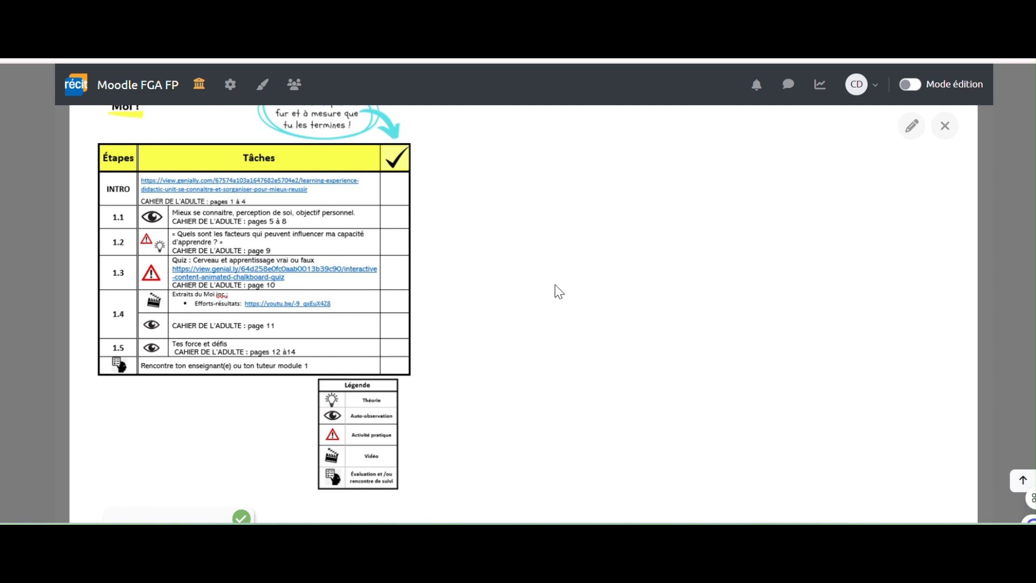
{"action": "scroll", "coordinate": [535, 284], "scroll_direction": "down", "scroll_amount": 2}
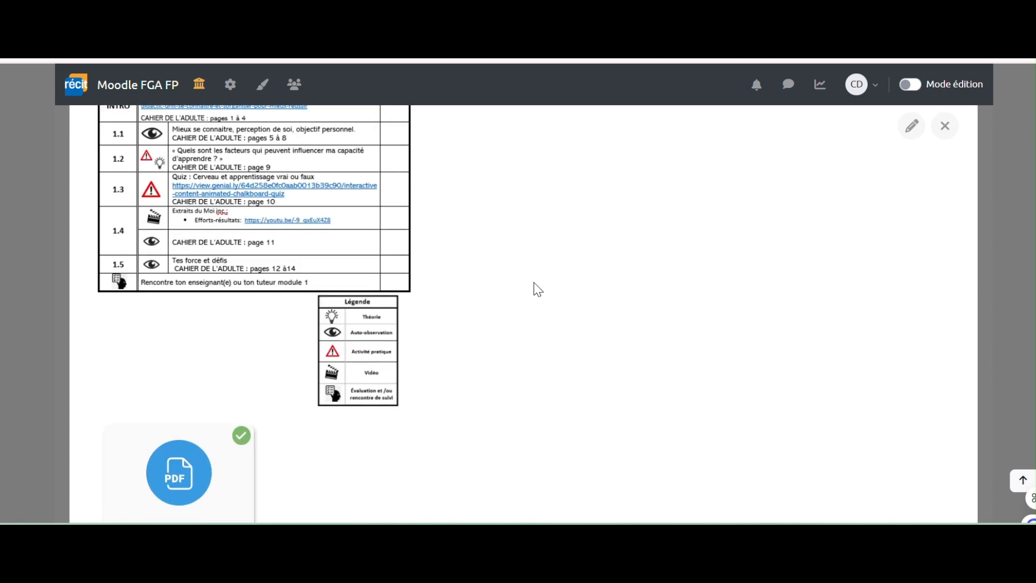
{"action": "scroll", "coordinate": [533, 286], "scroll_direction": "down", "scroll_amount": 3}
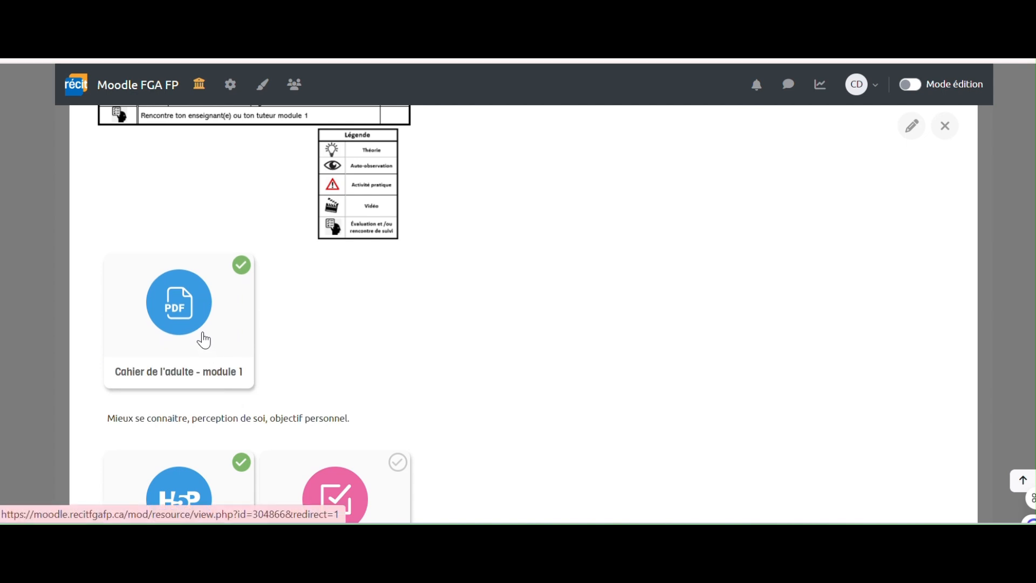
{"action": "scroll", "coordinate": [204, 341], "scroll_direction": "down", "scroll_amount": 2}
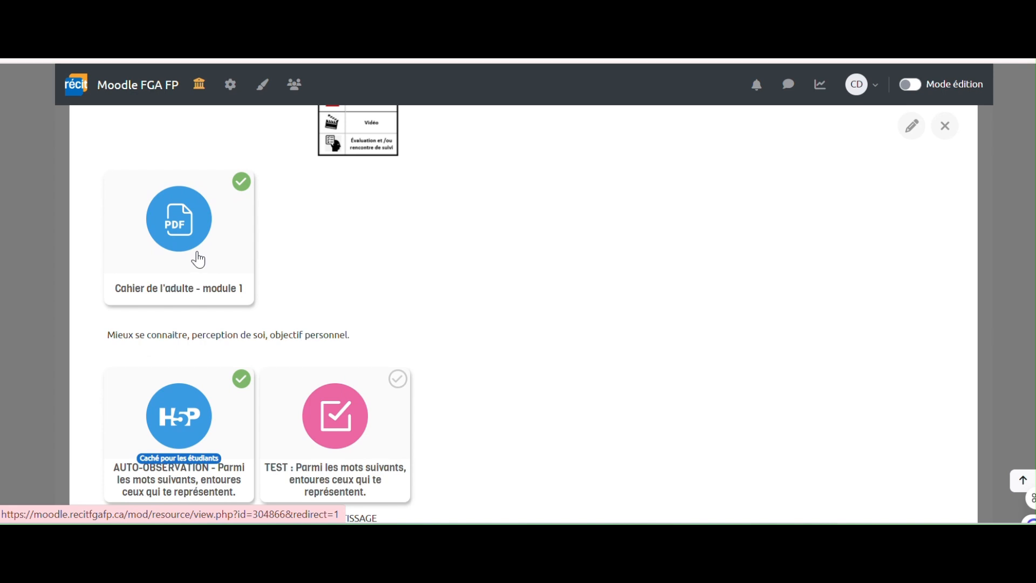
{"action": "left_click", "coordinate": [199, 259]}
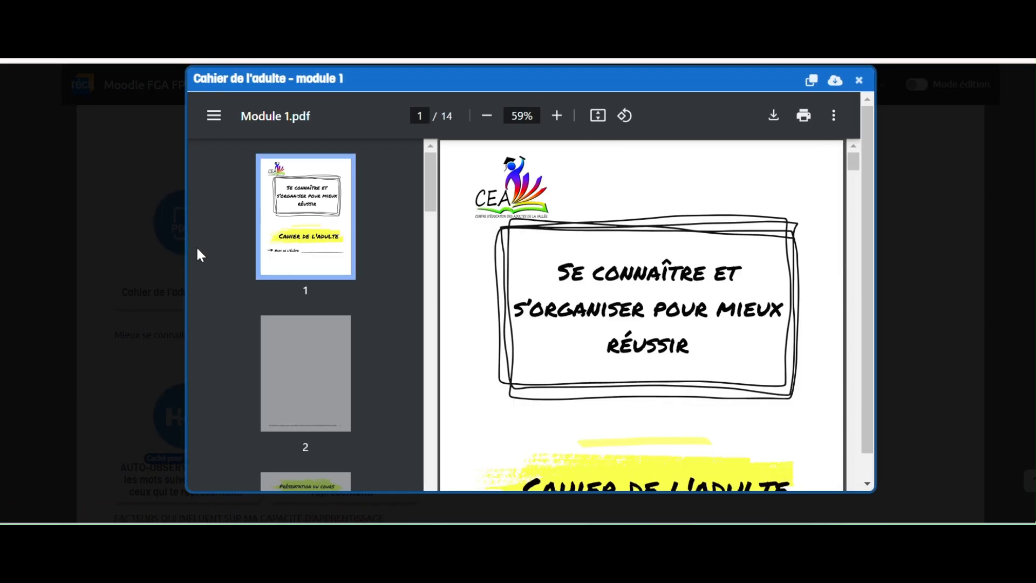
- Scroll the 14-page Cahier de l'adulte PDF, cancel its download, and close the viewer
{"action": "scroll", "coordinate": [624, 250], "scroll_direction": "down", "scroll_amount": 15}
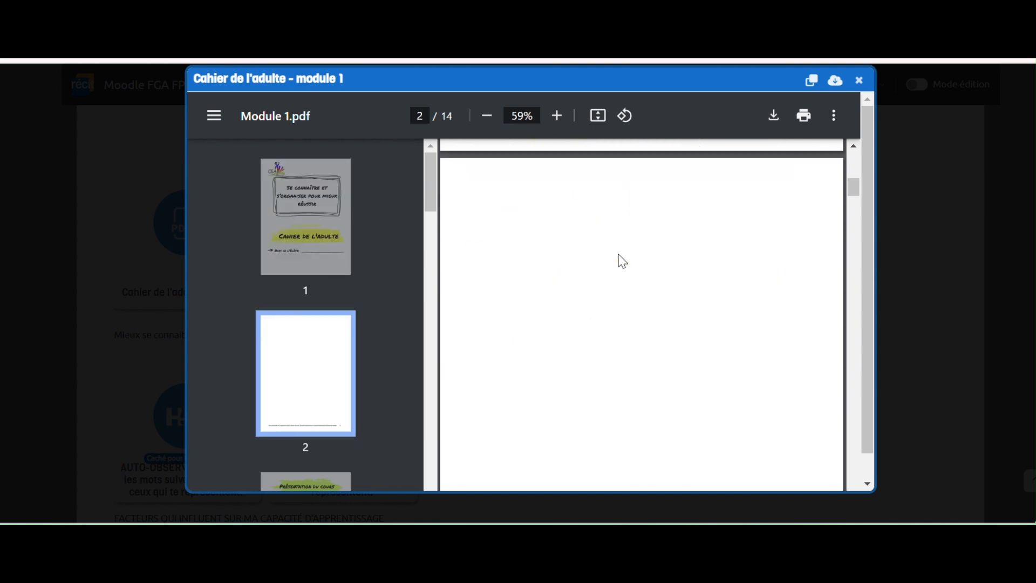
{"action": "scroll", "coordinate": [621, 263], "scroll_direction": "down", "scroll_amount": 3}
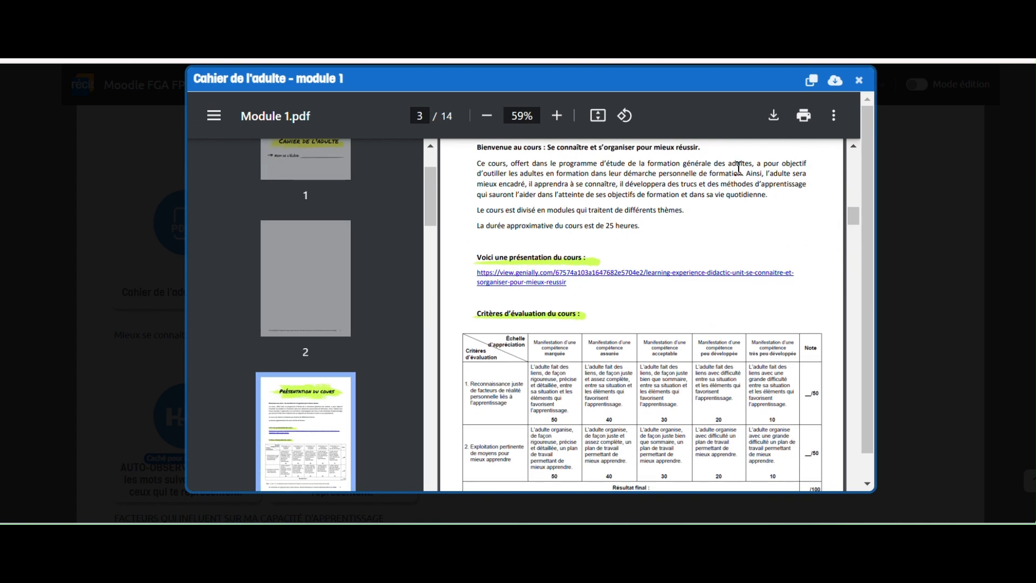
{"action": "left_click", "coordinate": [773, 118]}
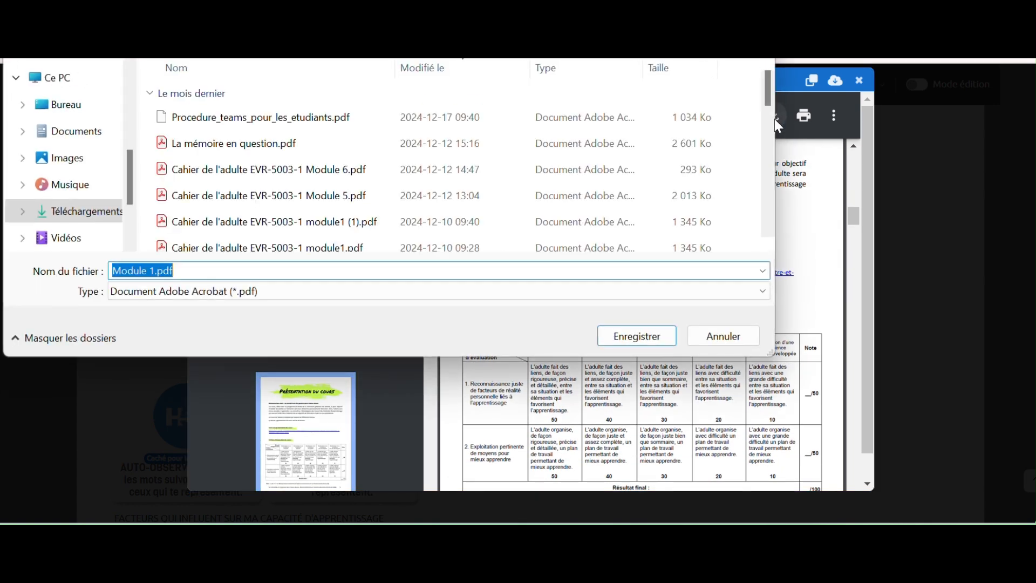
{"action": "left_click", "coordinate": [726, 337]}
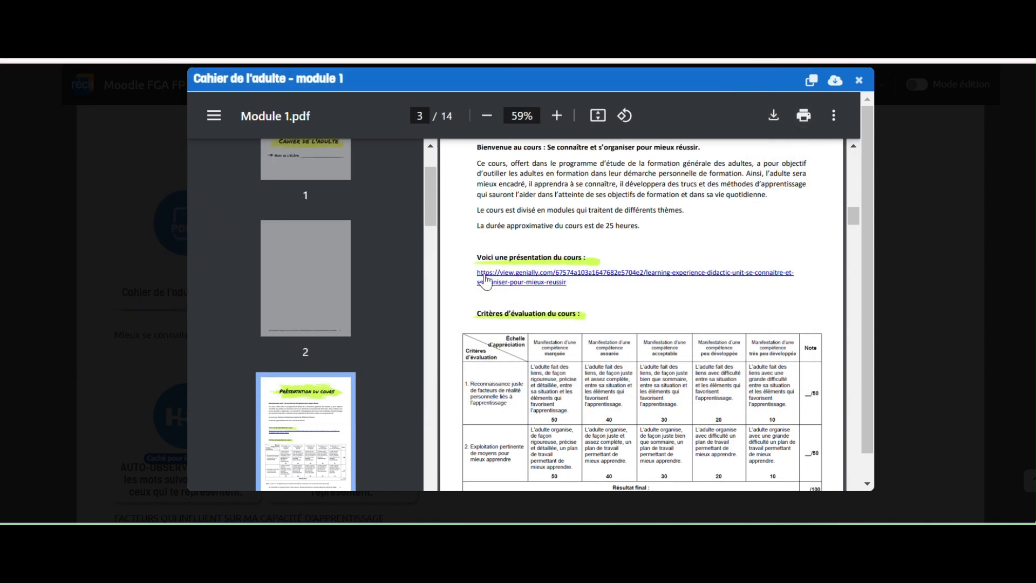
{"action": "scroll", "coordinate": [218, 329], "scroll_direction": "down", "scroll_amount": 1}
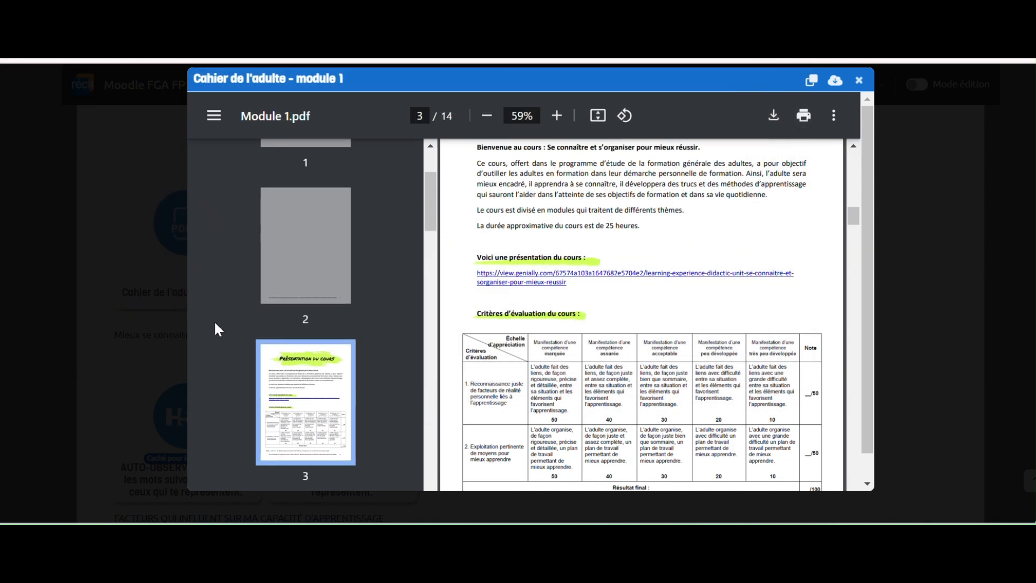
{"action": "left_click", "coordinate": [863, 81]}
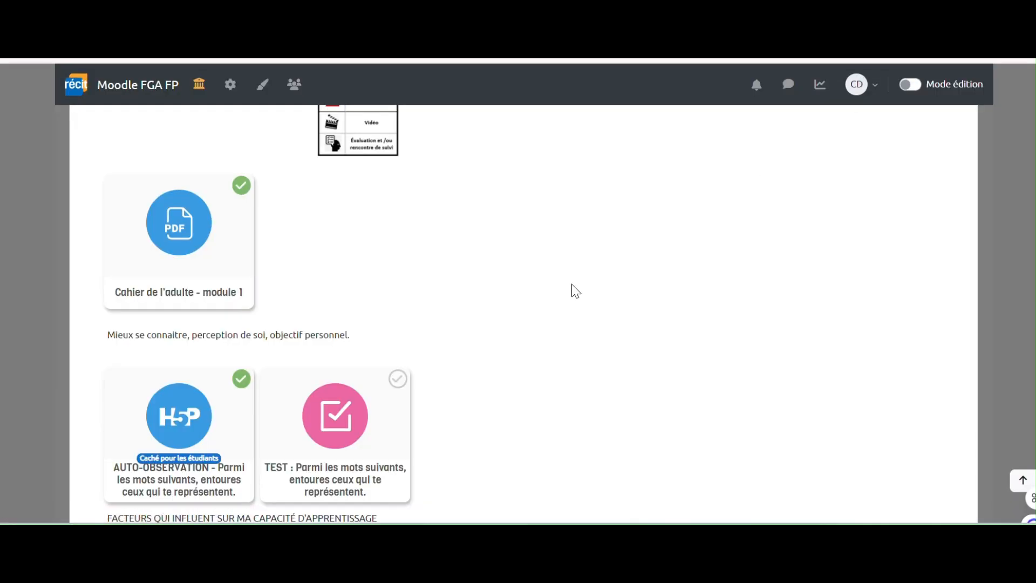
- Scroll down the Module 1 activities and open the TEST word-choice quiz with its 3 attempts
{"action": "scroll", "coordinate": [572, 288], "scroll_direction": "down", "scroll_amount": 2}
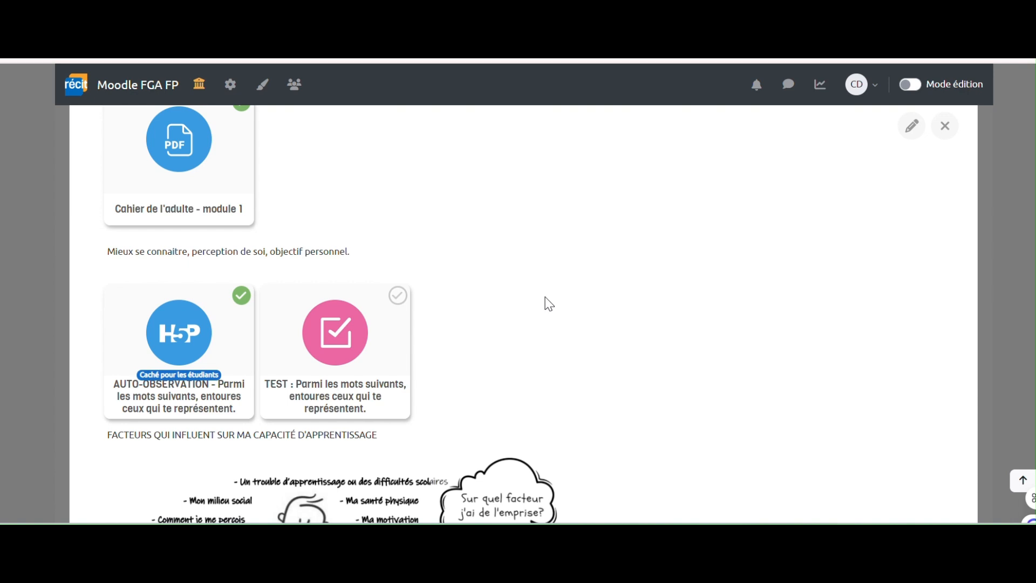
{"action": "scroll", "coordinate": [548, 305], "scroll_direction": "down", "scroll_amount": 2}
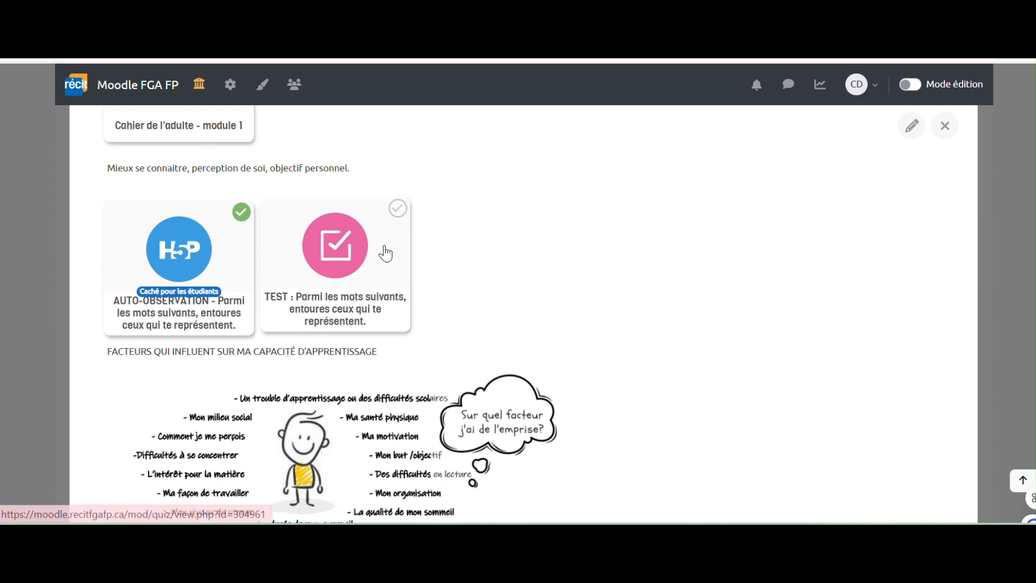
{"action": "scroll", "coordinate": [389, 253], "scroll_direction": "down", "scroll_amount": 2}
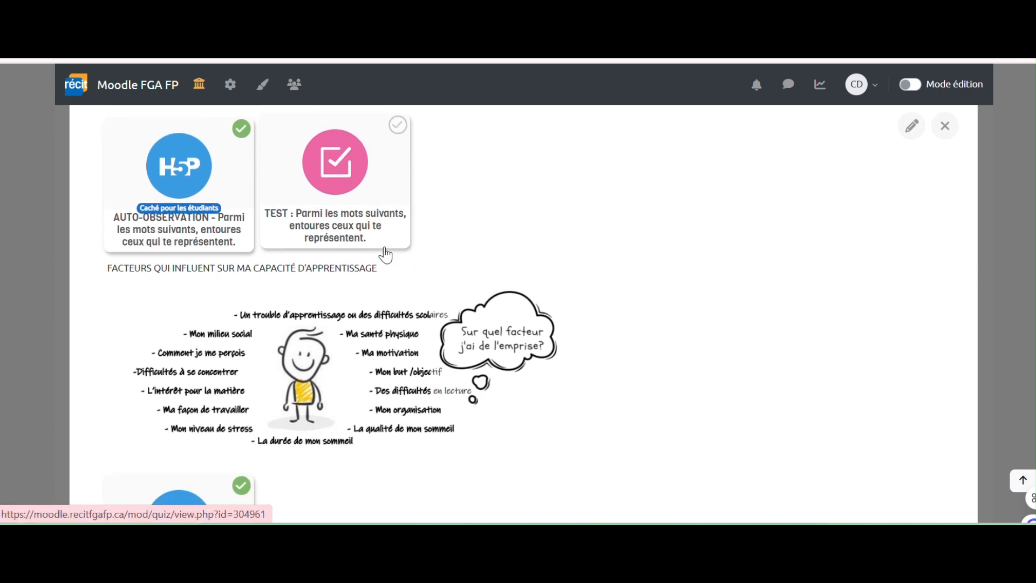
{"action": "left_click", "coordinate": [335, 193]}
{"action": "scroll", "coordinate": [412, 454], "scroll_direction": "down", "scroll_amount": 3}
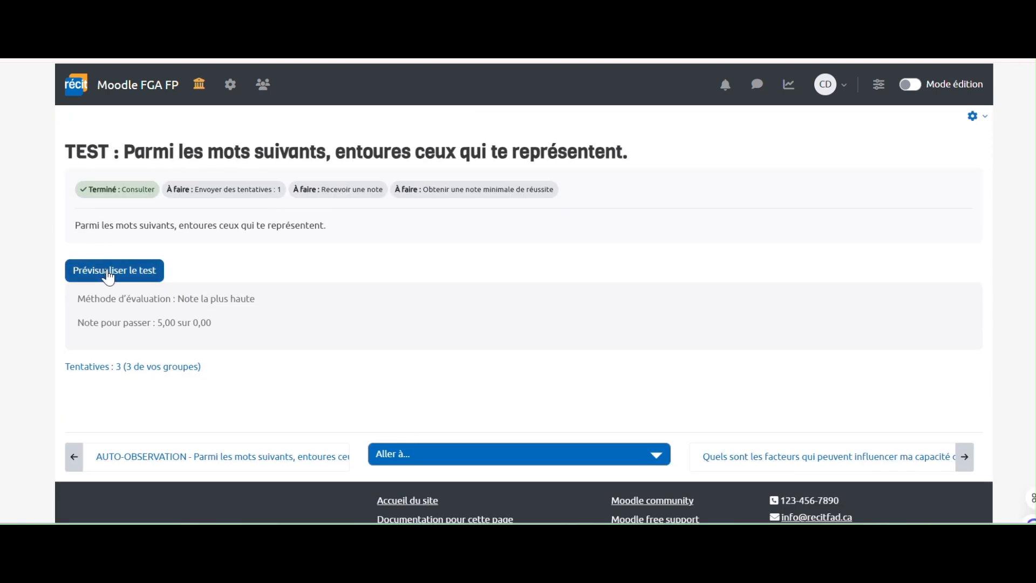
- Preview the TEST quiz, jump to its last question, and finish to the attempt summary
{"action": "left_click", "coordinate": [135, 271]}
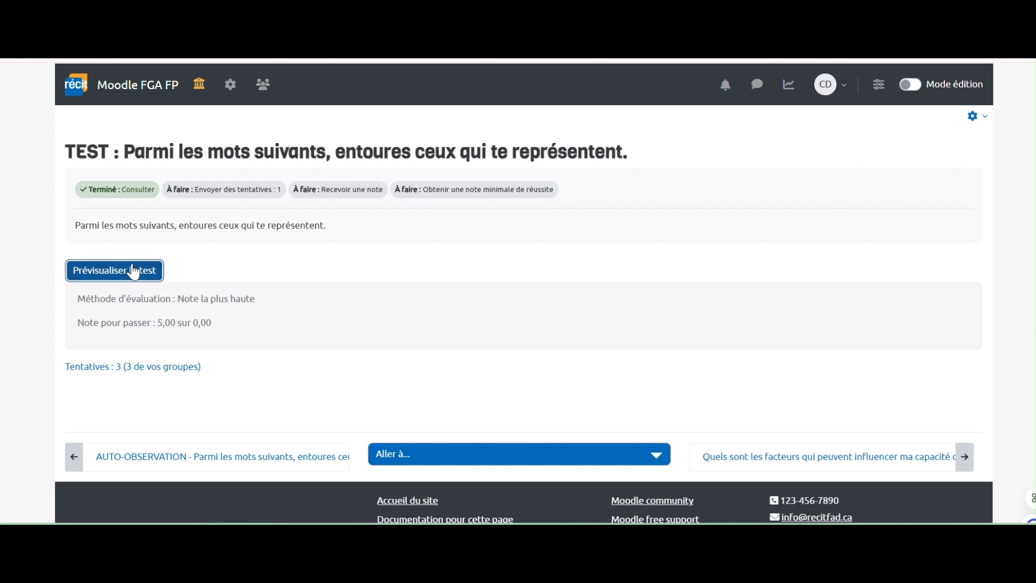
{"action": "scroll", "coordinate": [438, 323], "scroll_direction": "down", "scroll_amount": 10}
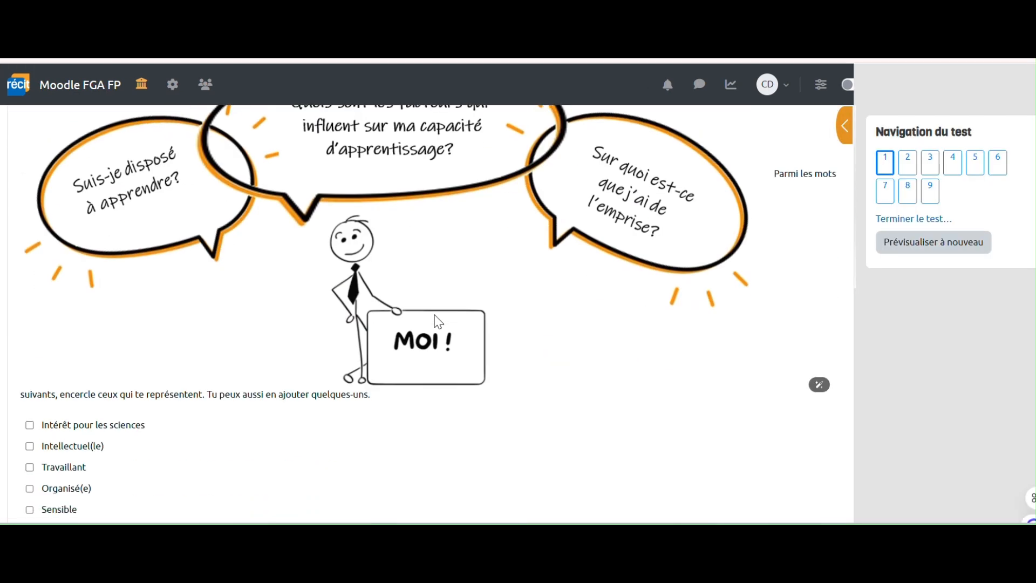
{"action": "scroll", "coordinate": [438, 322], "scroll_direction": "down", "scroll_amount": 4}
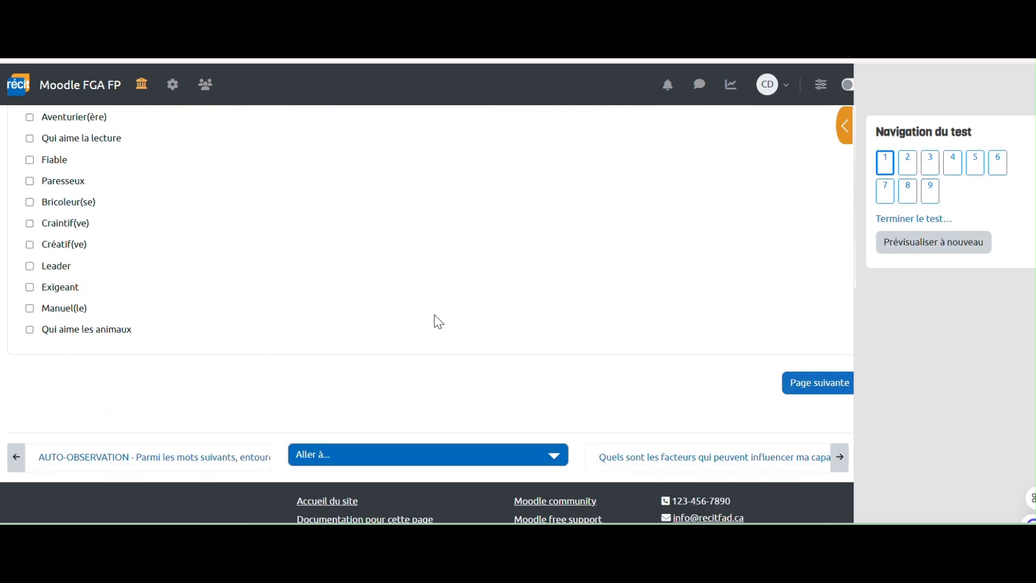
{"action": "scroll", "coordinate": [438, 322], "scroll_direction": "up", "scroll_amount": 10}
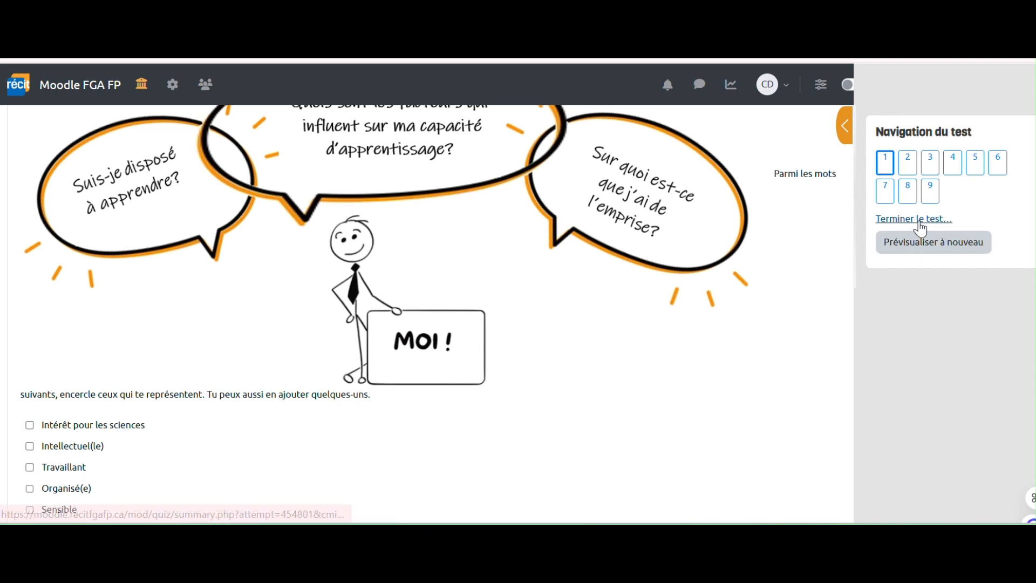
{"action": "left_click", "coordinate": [936, 196]}
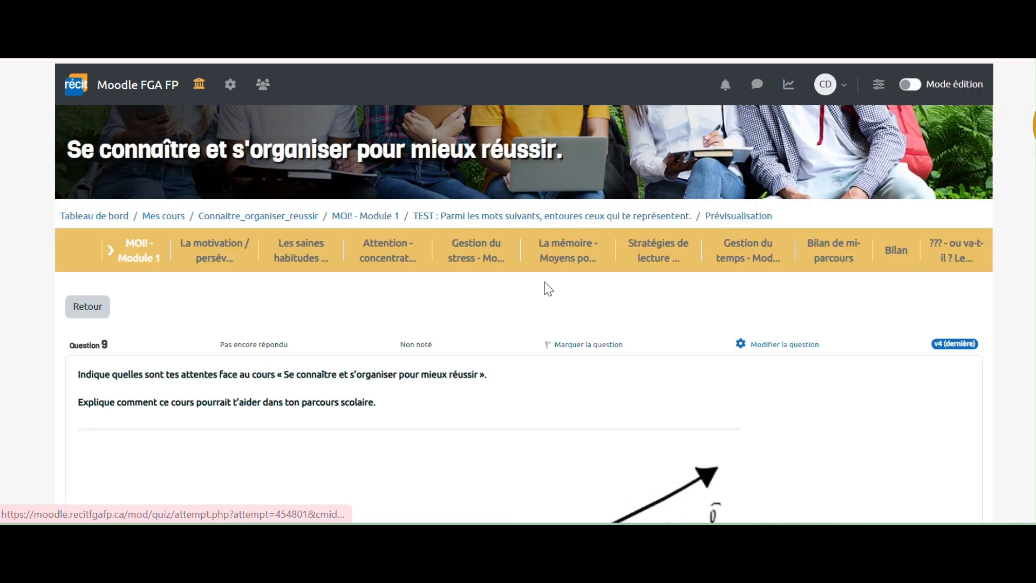
{"action": "scroll", "coordinate": [481, 301], "scroll_direction": "down", "scroll_amount": 2}
{"action": "scroll", "coordinate": [455, 322], "scroll_direction": "down", "scroll_amount": 7}
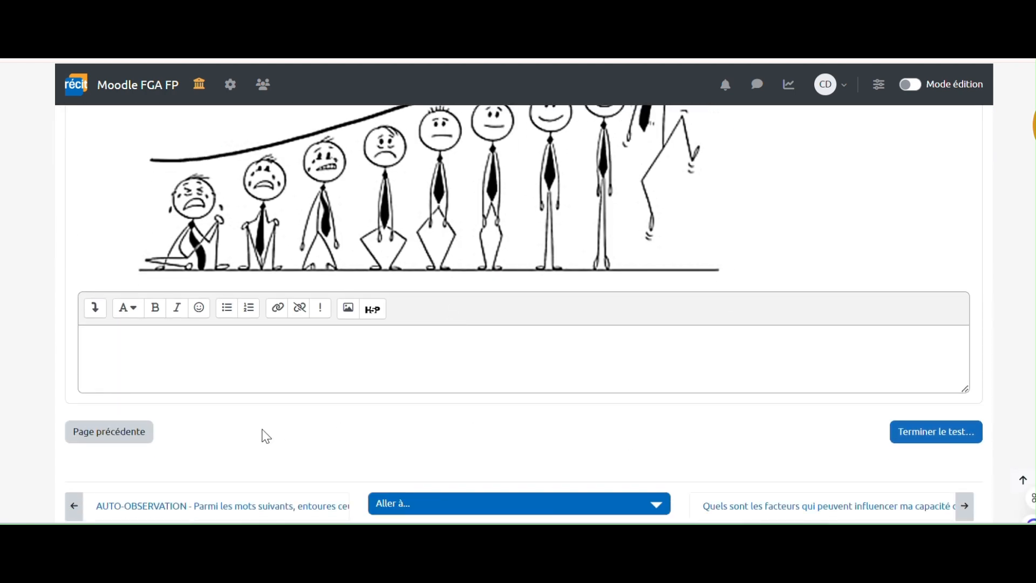
{"action": "scroll", "coordinate": [539, 405], "scroll_direction": "down", "scroll_amount": 2}
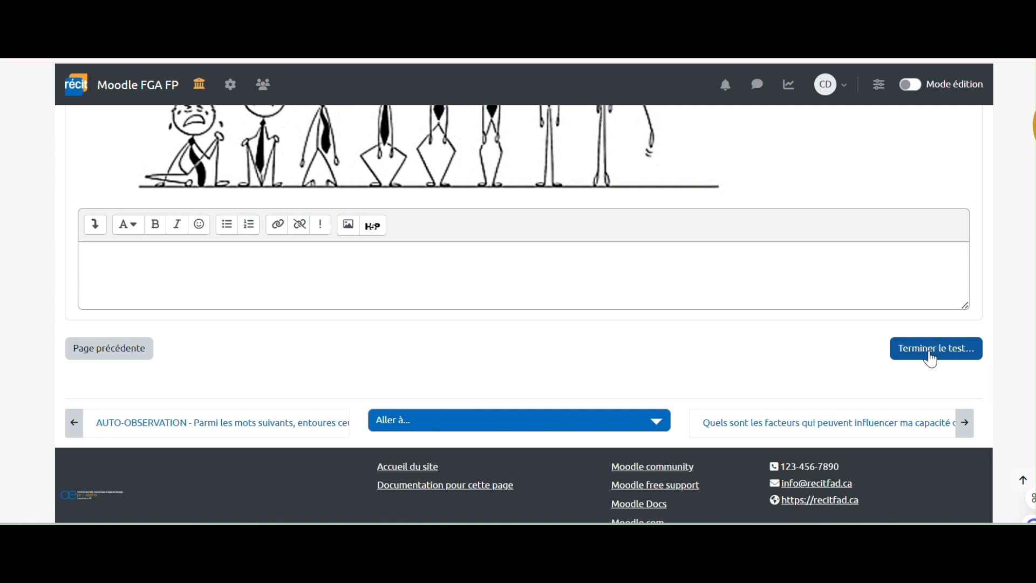
{"action": "left_click", "coordinate": [931, 350]}
{"action": "scroll", "coordinate": [754, 316], "scroll_direction": "down", "scroll_amount": 6}
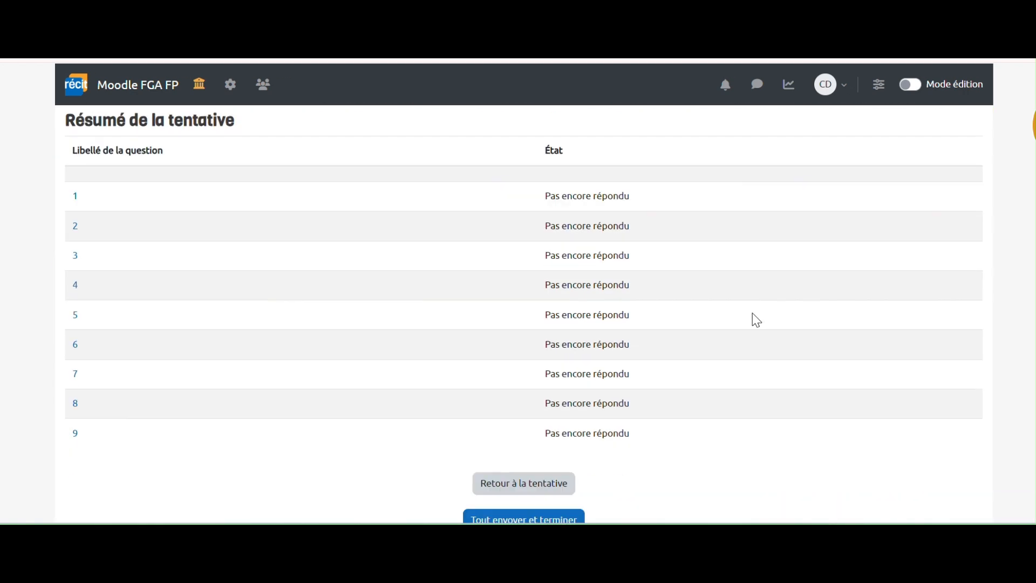
{"action": "scroll", "coordinate": [570, 459], "scroll_direction": "down", "scroll_amount": 2}
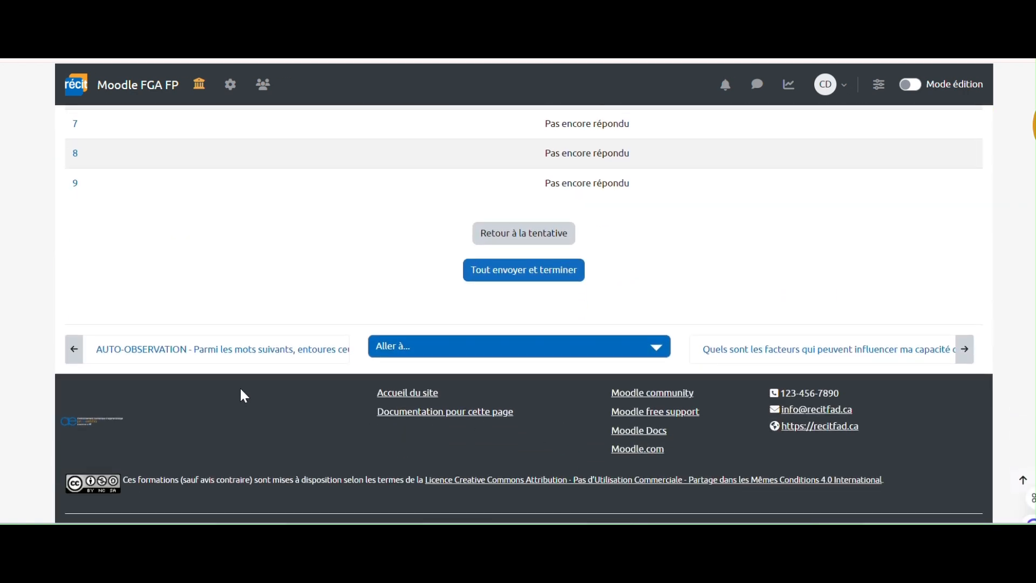
- Page back through earlier quiz questions, then return to the MOI! - Module 1 section
{"action": "key", "text": "alt+Left"}
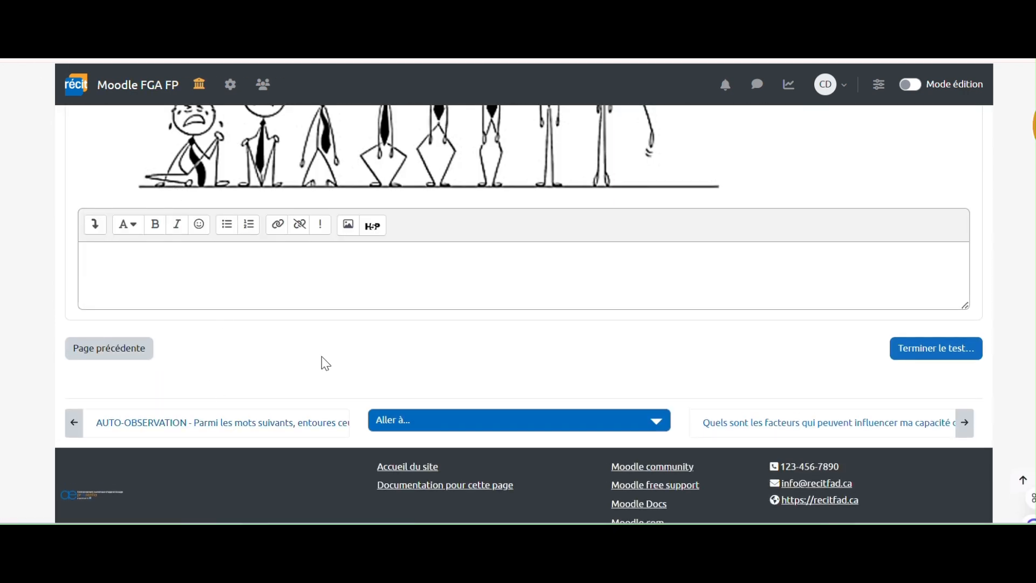
{"action": "left_click", "coordinate": [126, 355]}
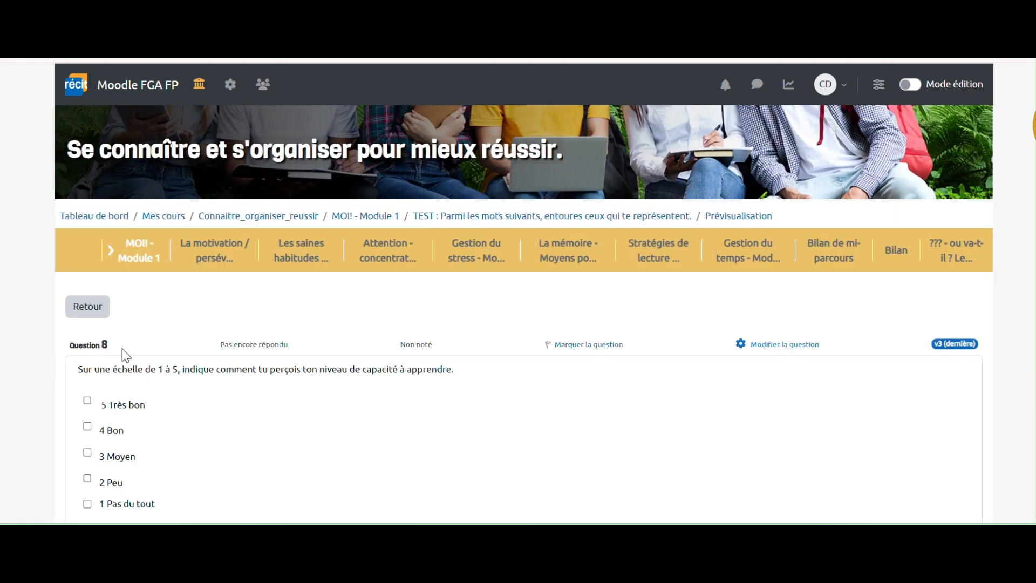
{"action": "left_click", "coordinate": [135, 308]}
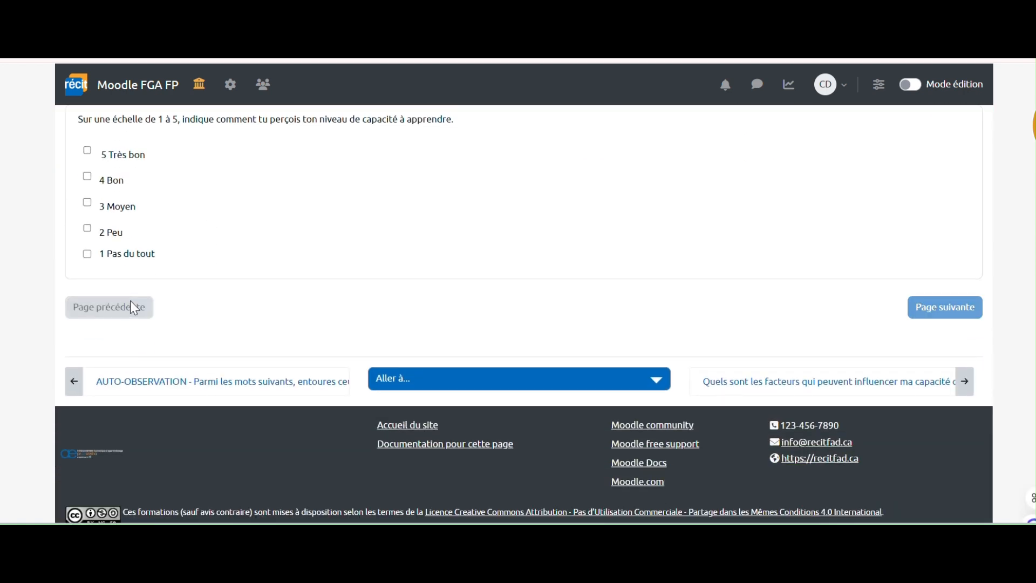
{"action": "left_click", "coordinate": [149, 258]}
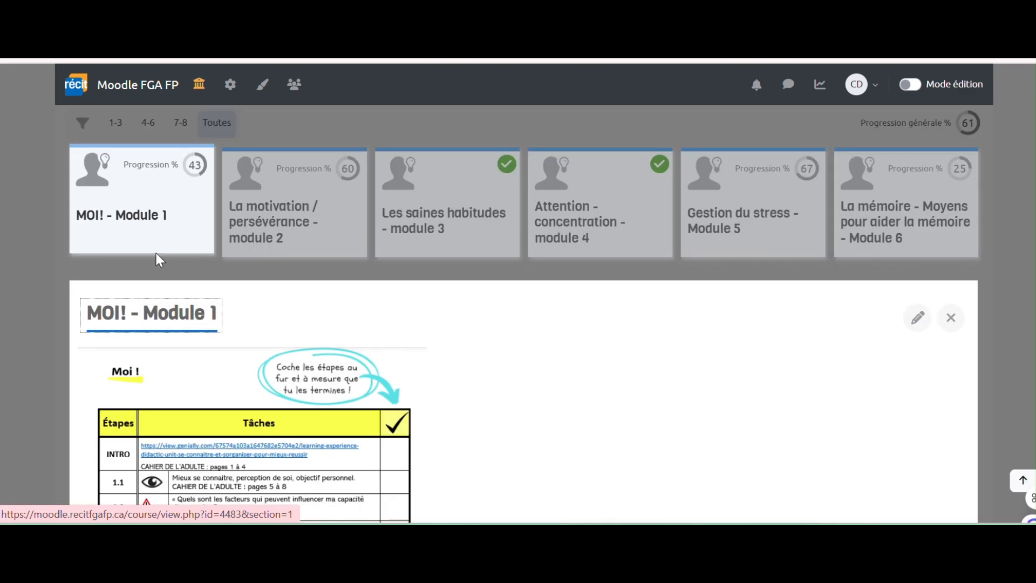
- Scroll down Module 1 and open the Remise du Cahier de l'adulte - MODULE 1 assignment
{"action": "scroll", "coordinate": [483, 324], "scroll_direction": "down", "scroll_amount": 10}
{"action": "scroll", "coordinate": [485, 326], "scroll_direction": "down", "scroll_amount": 13}
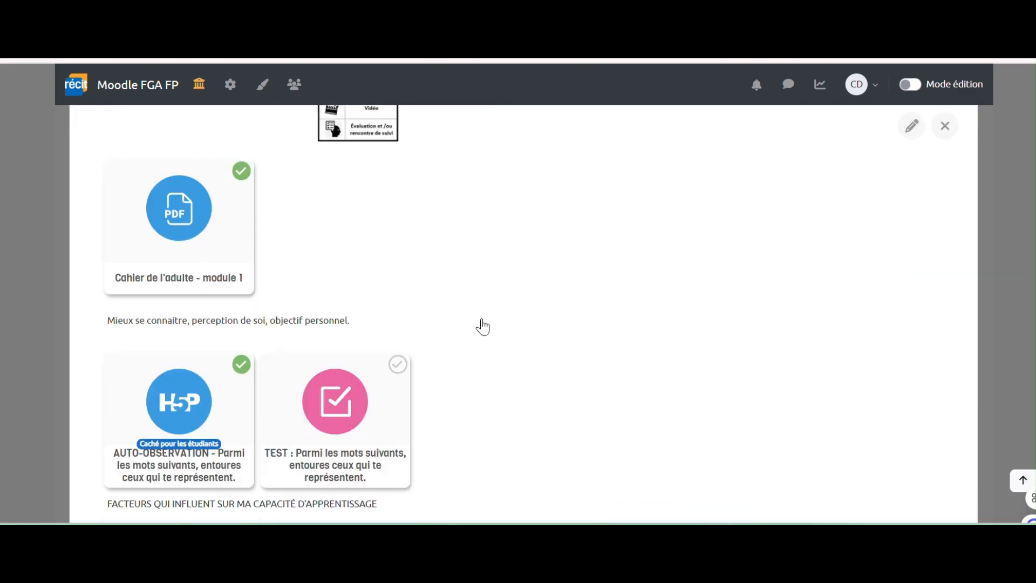
{"action": "scroll", "coordinate": [486, 326], "scroll_direction": "down", "scroll_amount": 9}
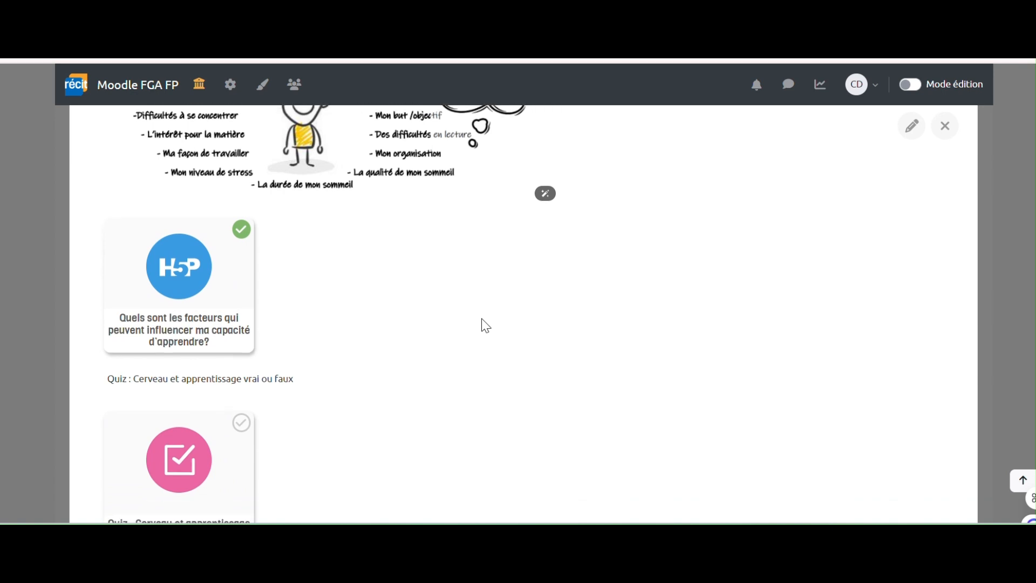
{"action": "scroll", "coordinate": [482, 325], "scroll_direction": "down", "scroll_amount": 4}
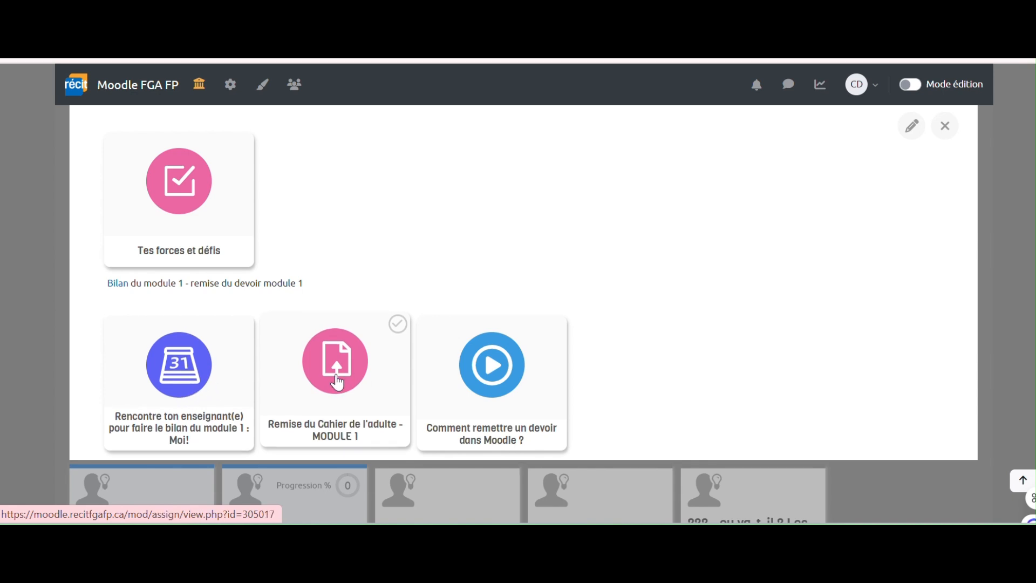
{"action": "left_click", "coordinate": [338, 383]}
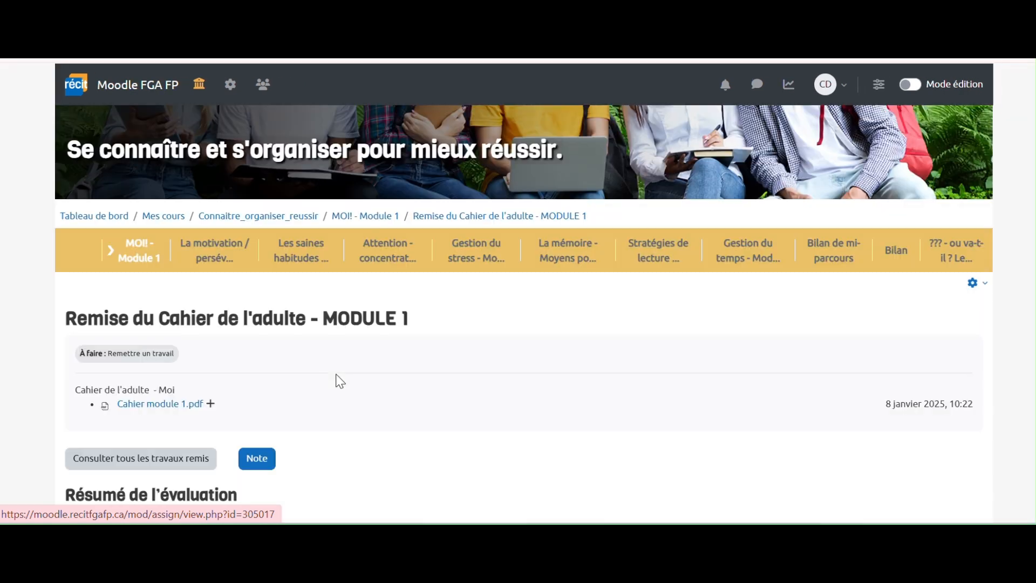
- Start a submission with Ajouter un travail, activate the Texte en ligne editor, and open the file picker
{"action": "scroll", "coordinate": [340, 381], "scroll_direction": "down", "scroll_amount": 3}
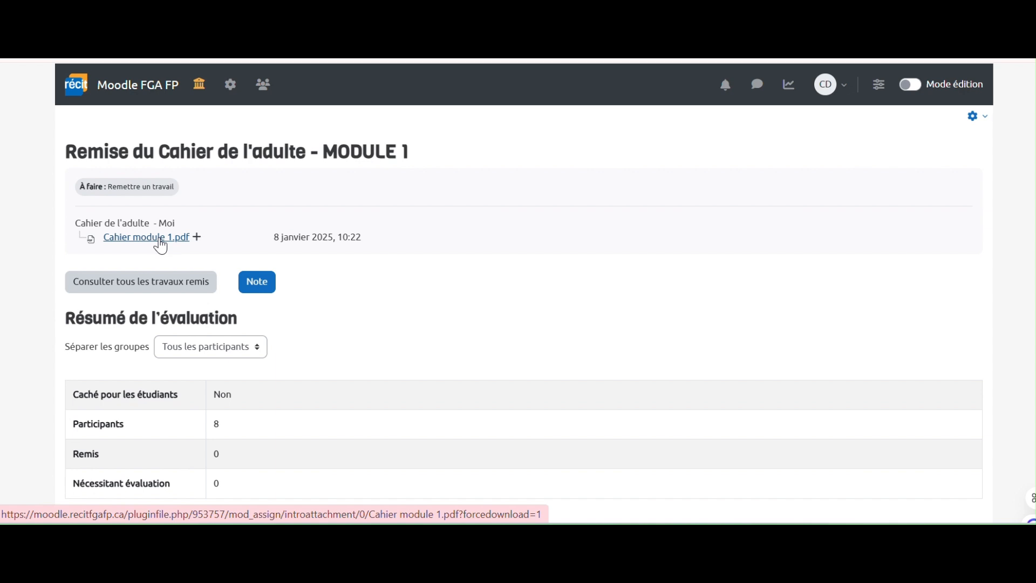
{"action": "scroll", "coordinate": [438, 292], "scroll_direction": "down", "scroll_amount": 5}
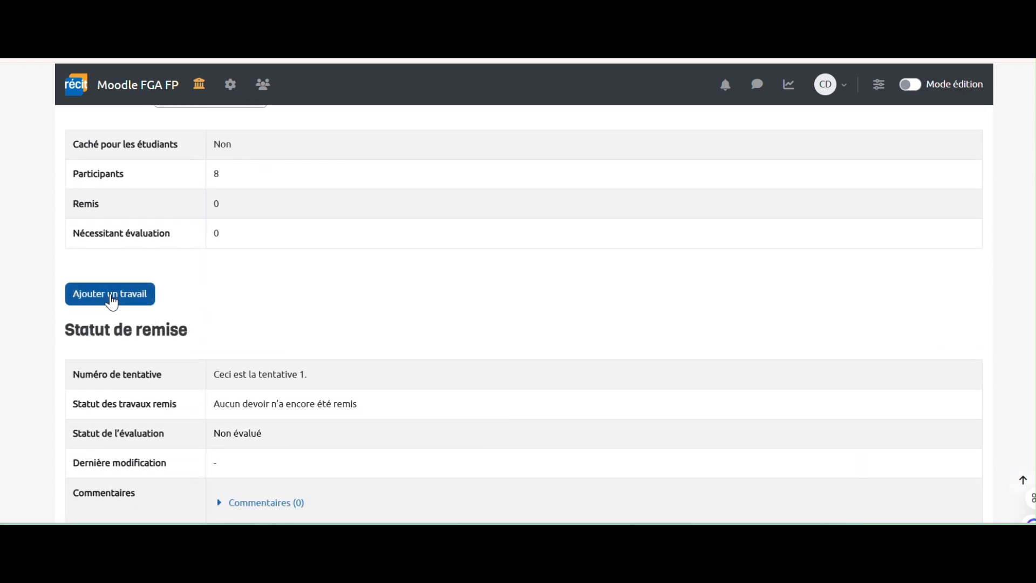
{"action": "left_click", "coordinate": [113, 302]}
{"action": "scroll", "coordinate": [439, 345], "scroll_direction": "down", "scroll_amount": 3}
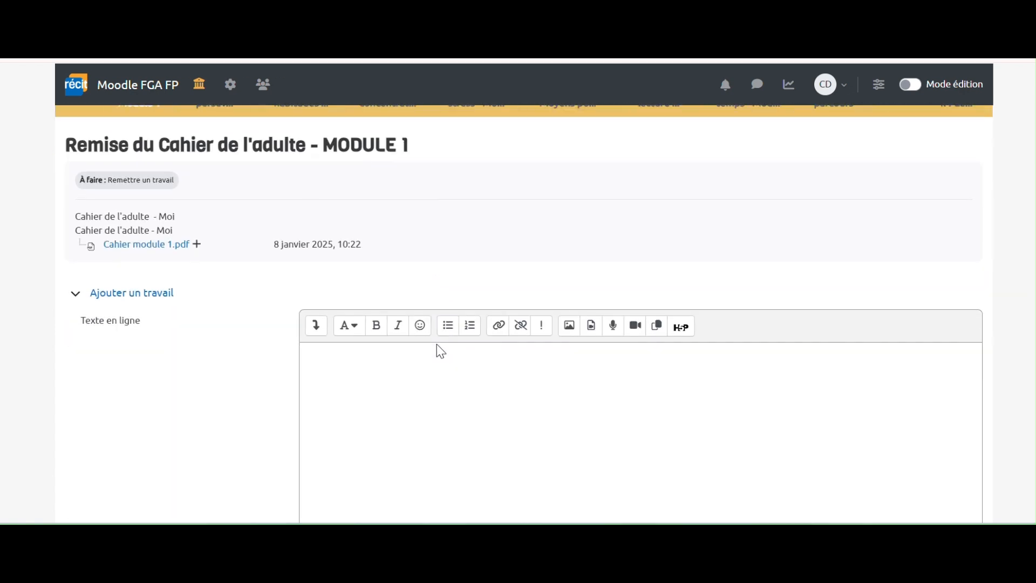
{"action": "scroll", "coordinate": [438, 345], "scroll_direction": "down", "scroll_amount": 2}
{"action": "left_click", "coordinate": [384, 298]}
{"action": "scroll", "coordinate": [385, 298], "scroll_direction": "down", "scroll_amount": 1}
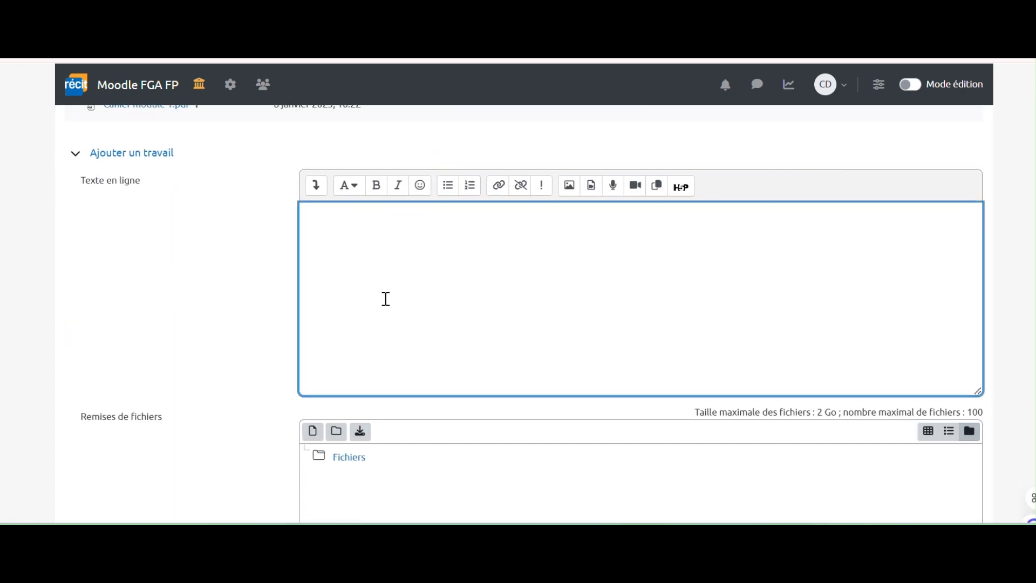
{"action": "scroll", "coordinate": [386, 299], "scroll_direction": "down", "scroll_amount": 2}
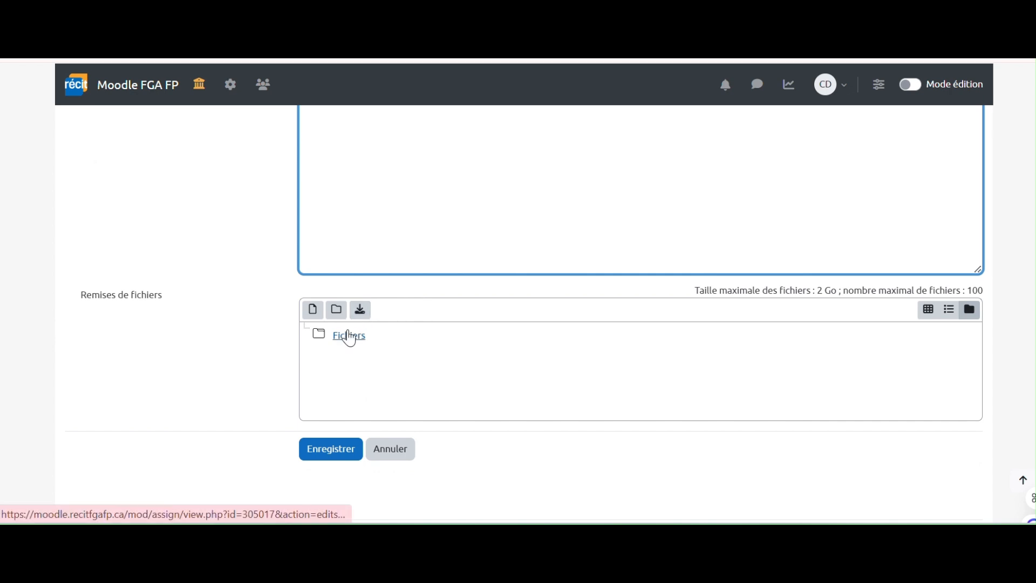
{"action": "left_click", "coordinate": [314, 311]}
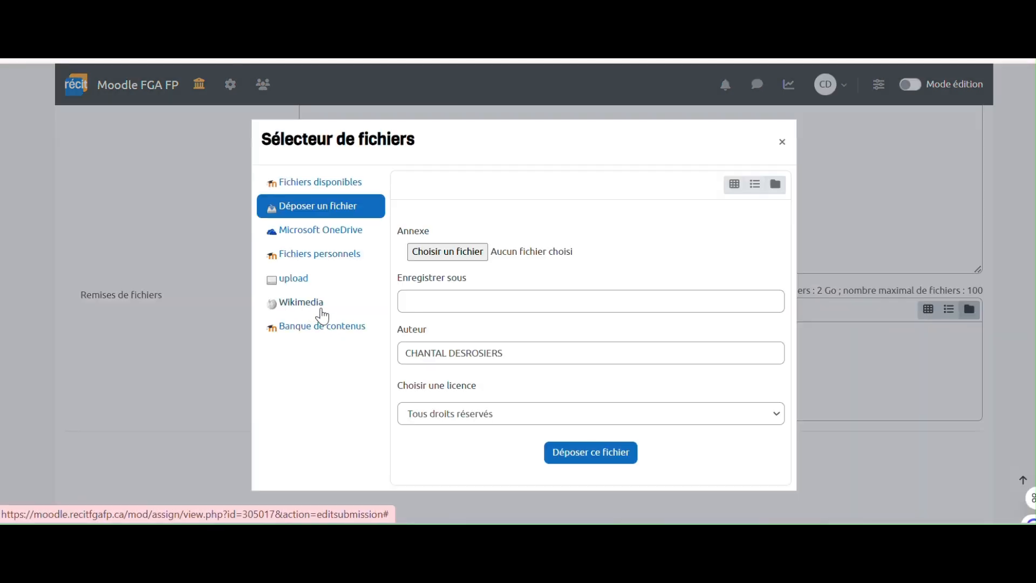
- Choose FAD301-SEPT.pdf from the desktop as the file to attach
{"action": "left_click", "coordinate": [464, 253]}
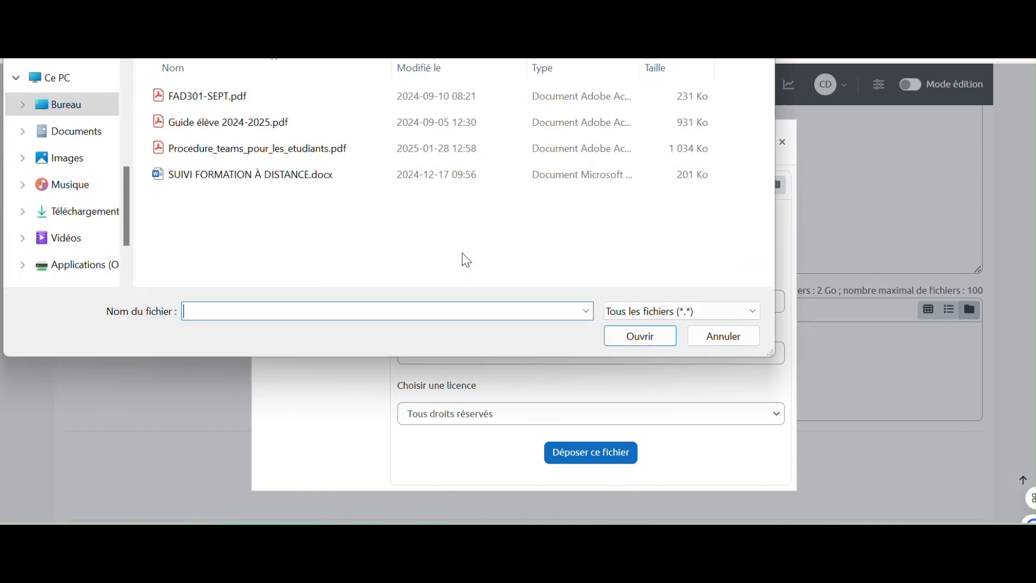
{"action": "left_click", "coordinate": [242, 98]}
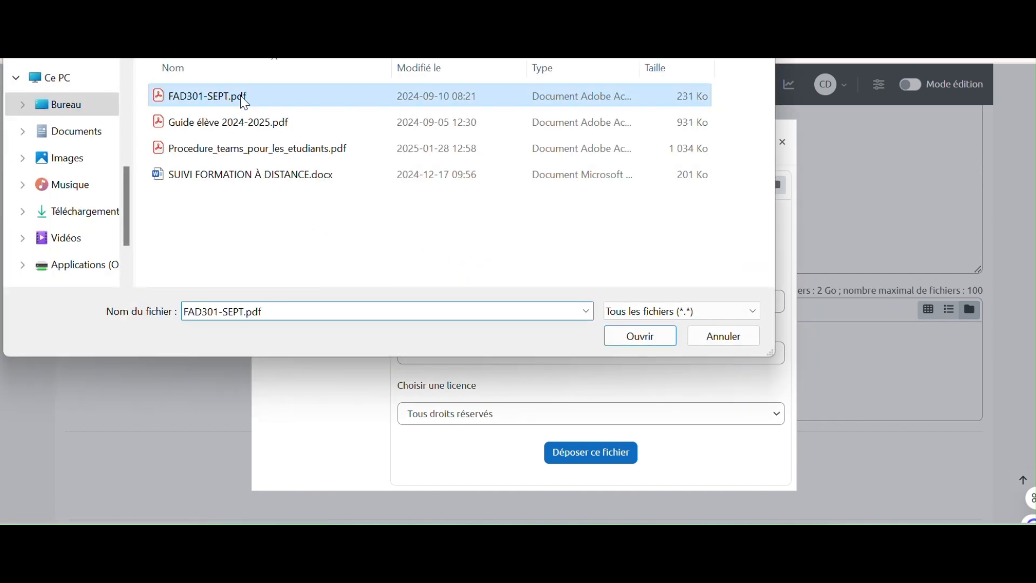
{"action": "left_click", "coordinate": [630, 338]}
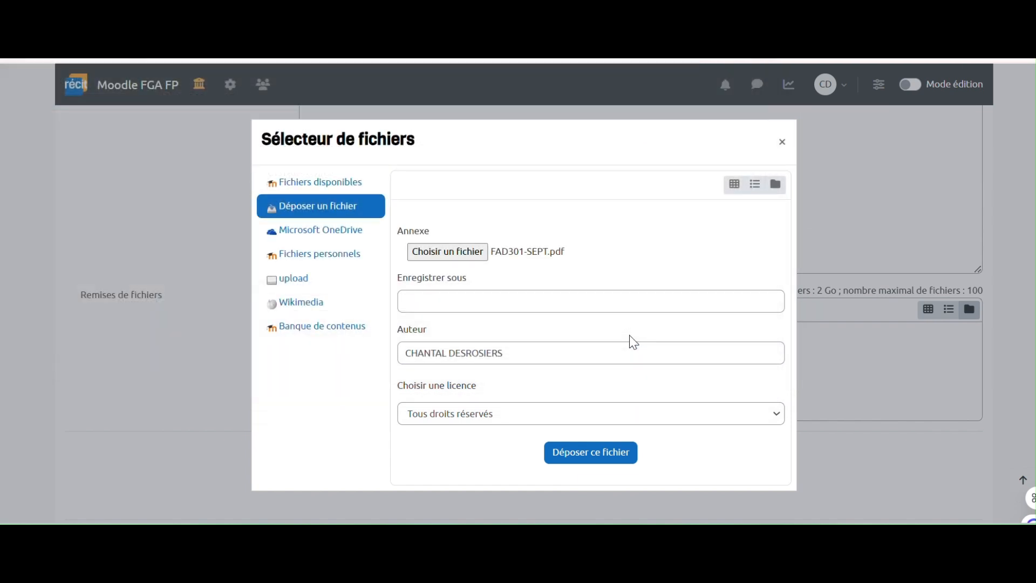
- Upload the PDF renamed as the learner's name plus _module1_final into the submission files
{"action": "left_click", "coordinate": [508, 301]}
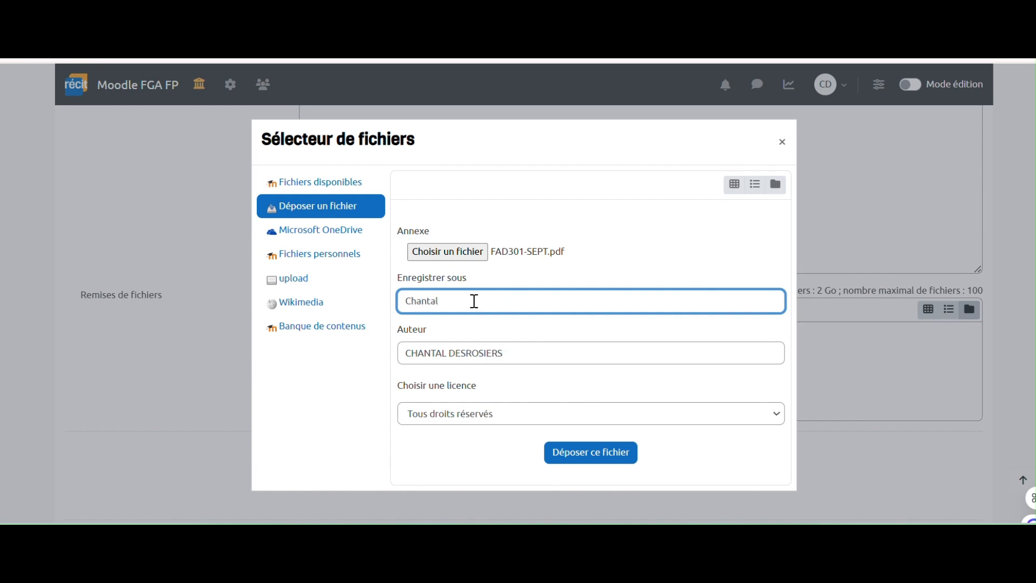
{"action": "left_click", "coordinate": [576, 295]}
{"action": "left_click", "coordinate": [597, 465]}
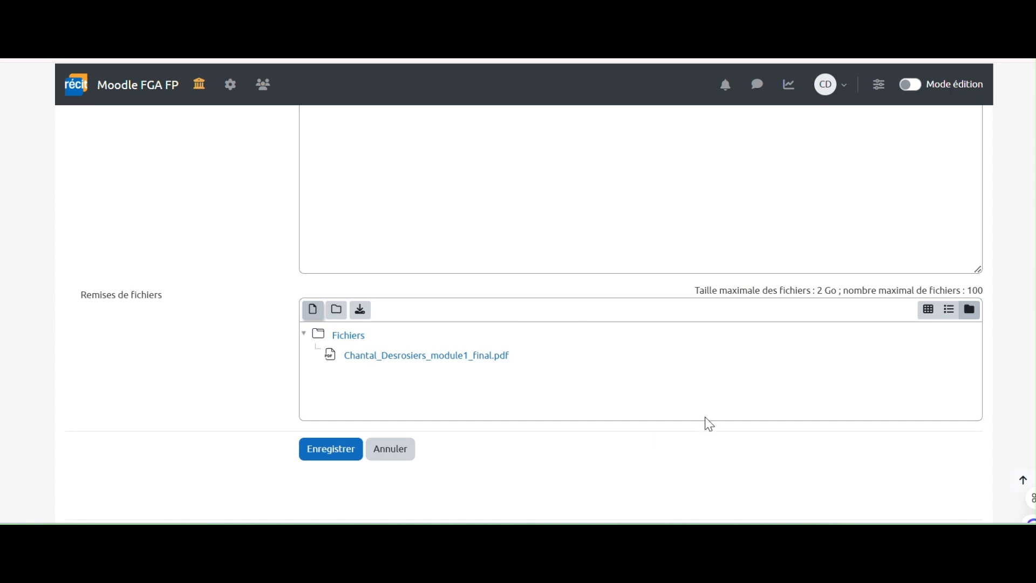
{"action": "scroll", "coordinate": [632, 417], "scroll_direction": "down", "scroll_amount": 2}
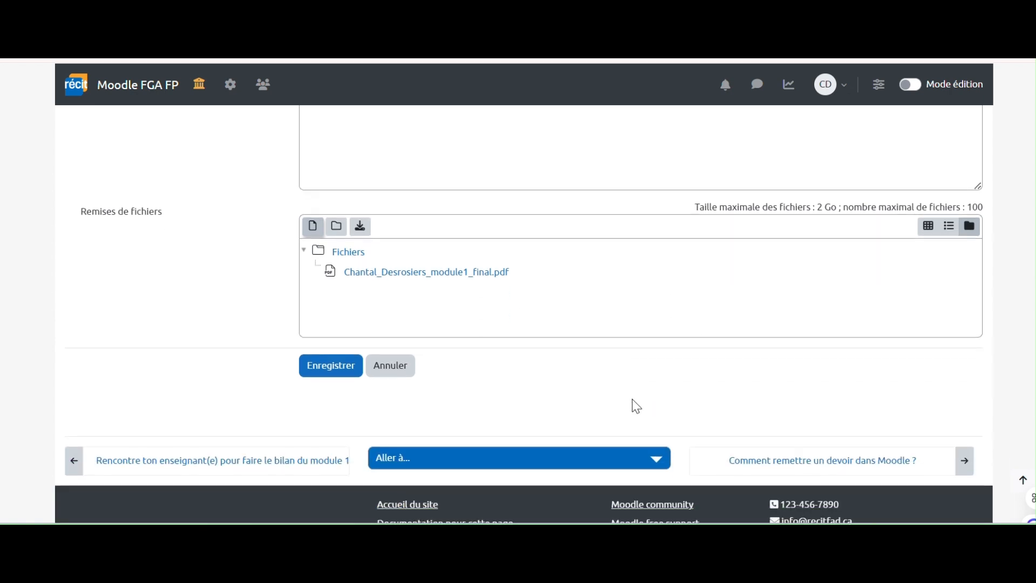
- Save the submission, review the Évaluation table, and return to the MOI! - Module 1 section
{"action": "left_click", "coordinate": [328, 379]}
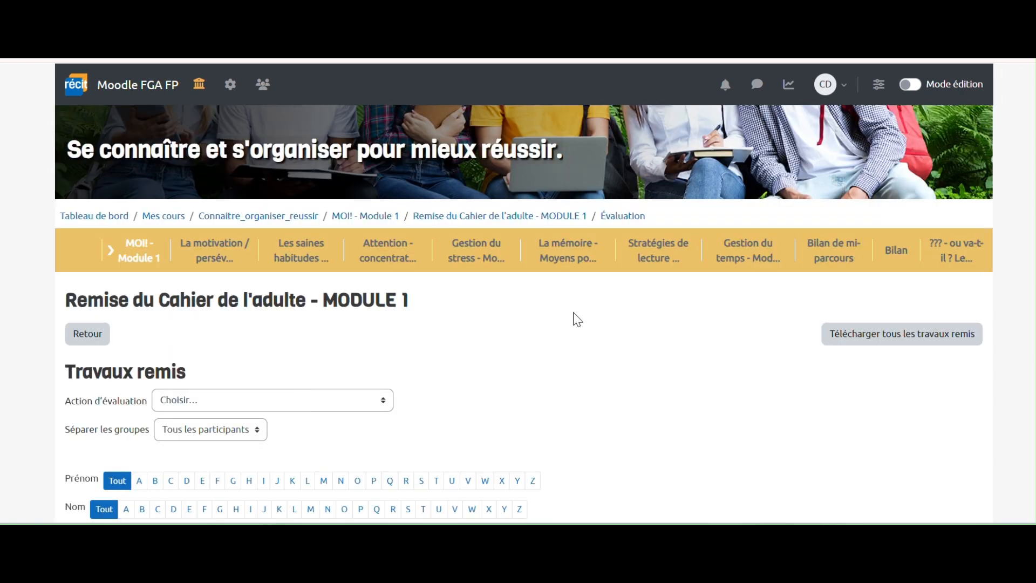
{"action": "scroll", "coordinate": [568, 342], "scroll_direction": "down", "scroll_amount": 6}
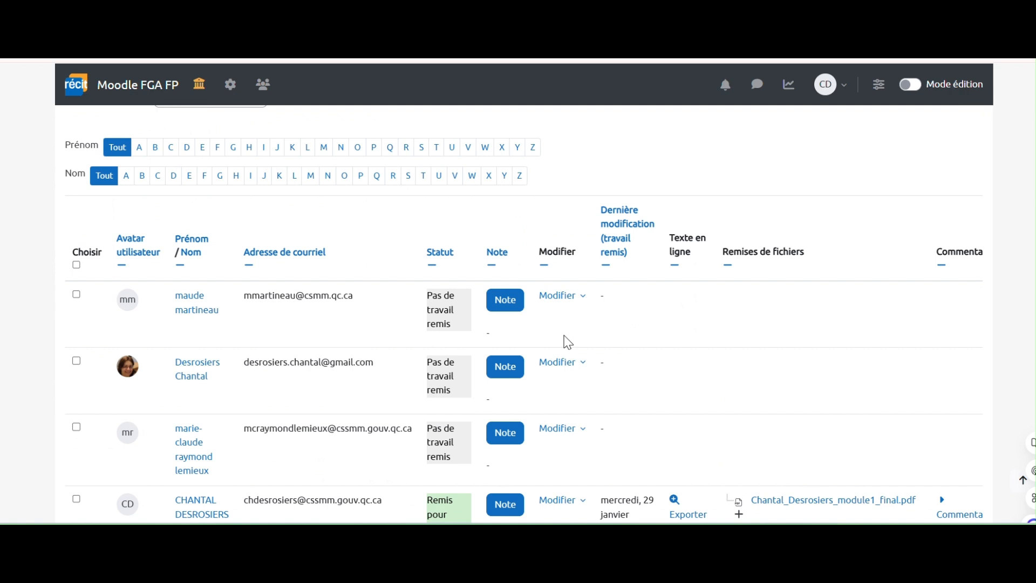
{"action": "scroll", "coordinate": [568, 342], "scroll_direction": "up", "scroll_amount": 6}
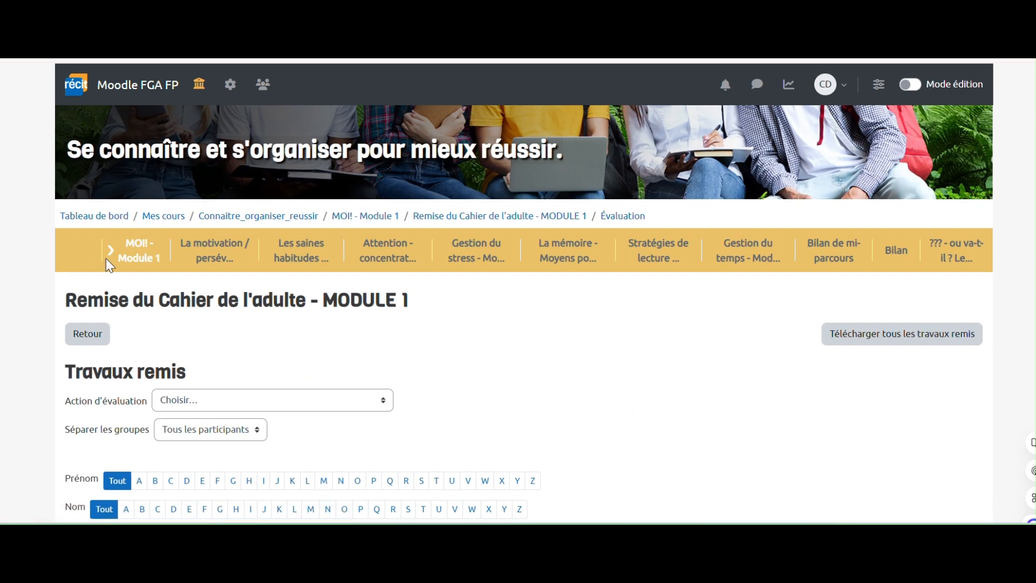
{"action": "left_click", "coordinate": [140, 251]}
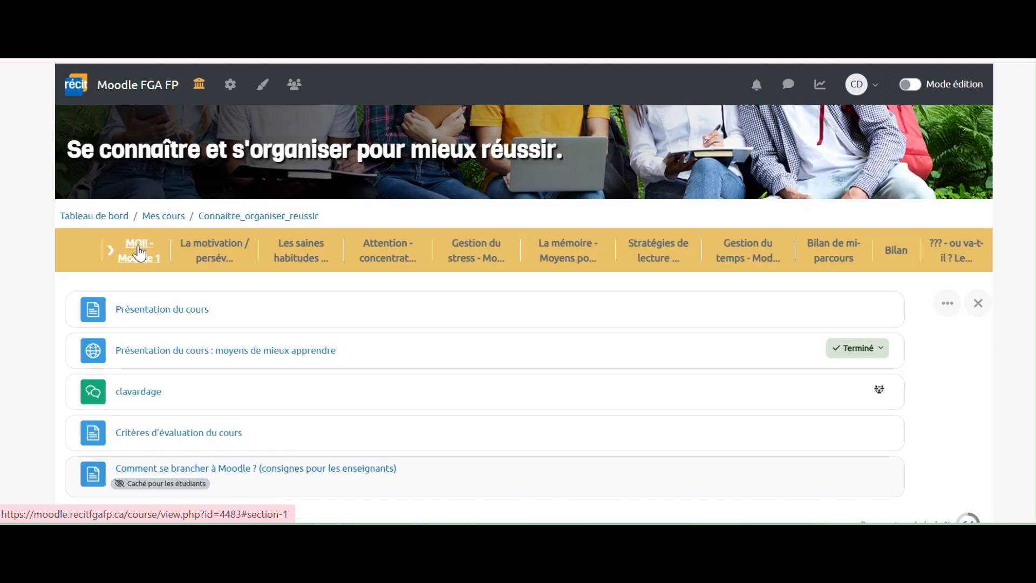
- Look over the Module 1 section page and close the section view
{"action": "scroll", "coordinate": [286, 313], "scroll_direction": "down", "scroll_amount": 11}
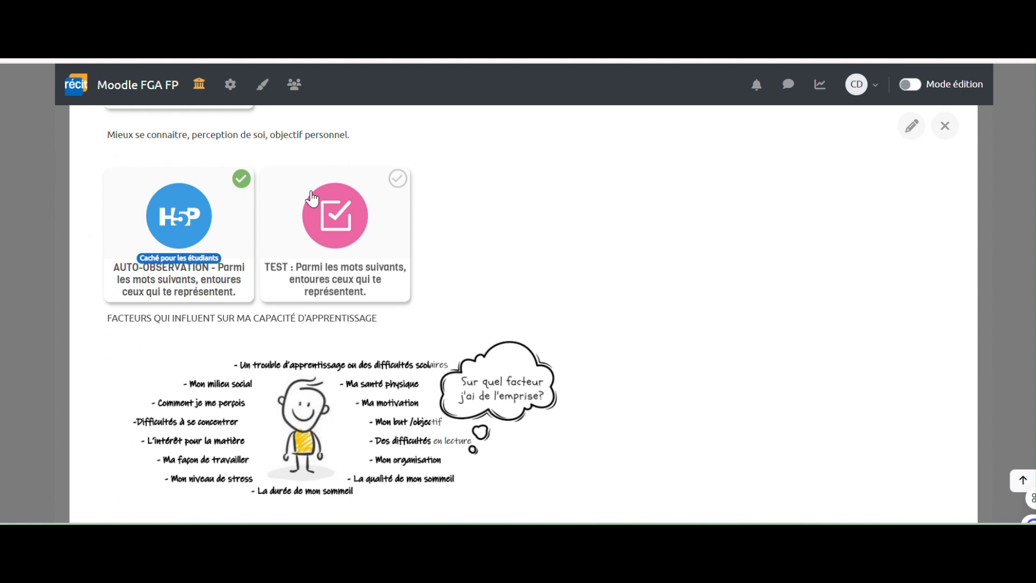
{"action": "scroll", "coordinate": [289, 308], "scroll_direction": "down", "scroll_amount": 4}
{"action": "scroll", "coordinate": [313, 218], "scroll_direction": "down", "scroll_amount": 5}
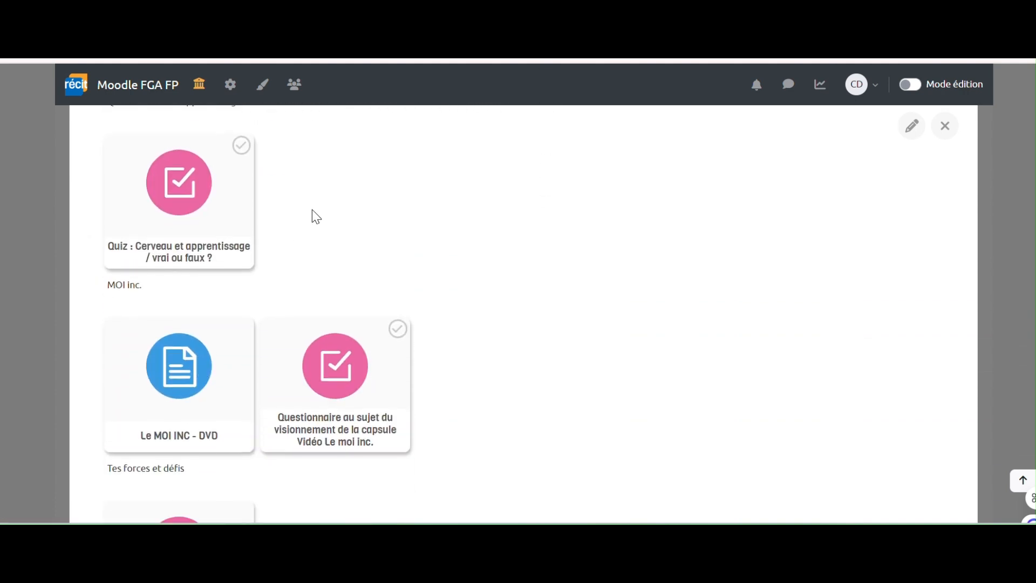
{"action": "scroll", "coordinate": [313, 218], "scroll_direction": "up", "scroll_amount": 10}
{"action": "scroll", "coordinate": [312, 215], "scroll_direction": "up", "scroll_amount": 10}
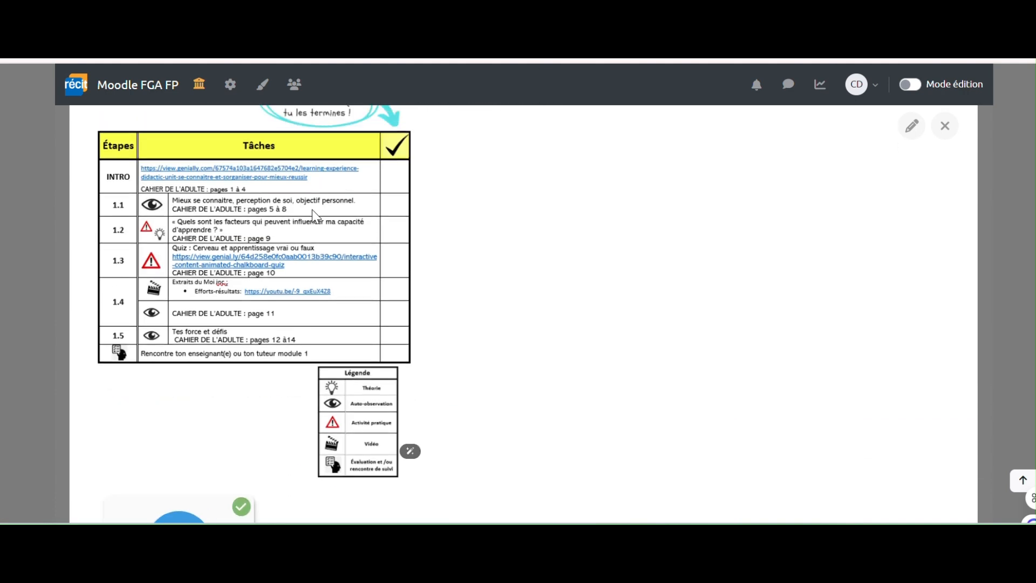
{"action": "left_click", "coordinate": [952, 187]}
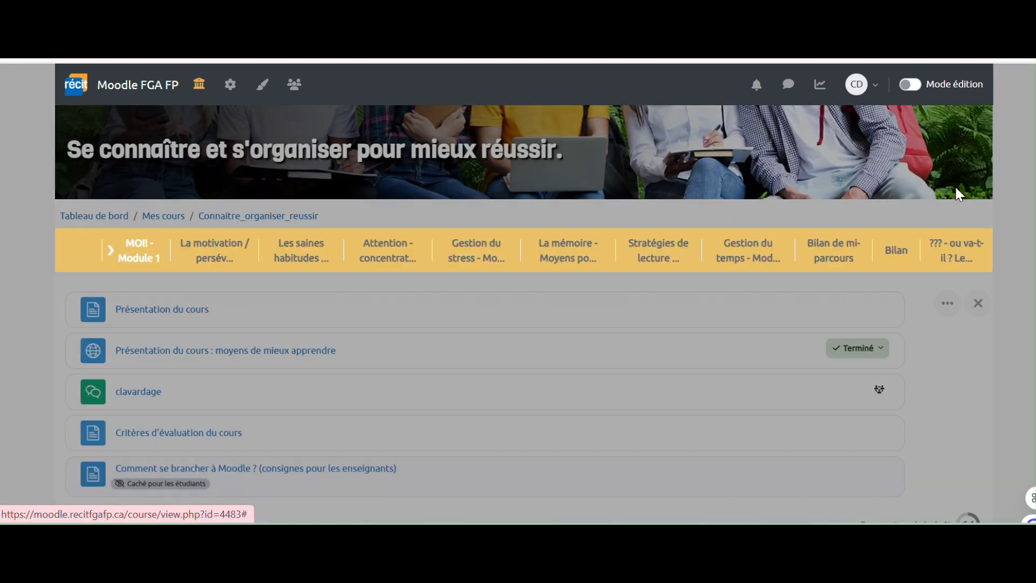
- Reopen the MOI! - Module 1 tile and browse down its activity cards
{"action": "scroll", "coordinate": [291, 324], "scroll_direction": "down", "scroll_amount": 5}
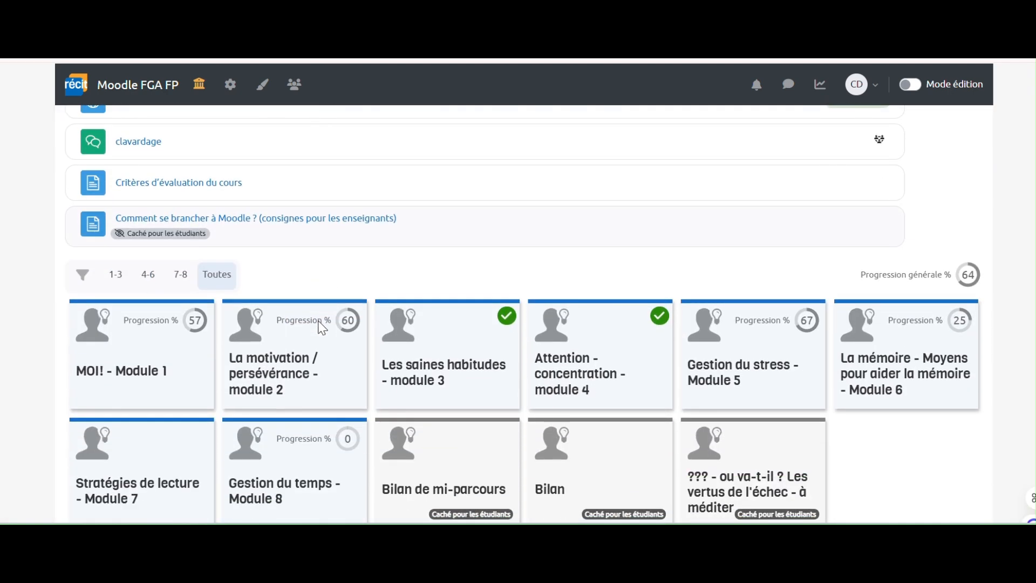
{"action": "left_click", "coordinate": [136, 352]}
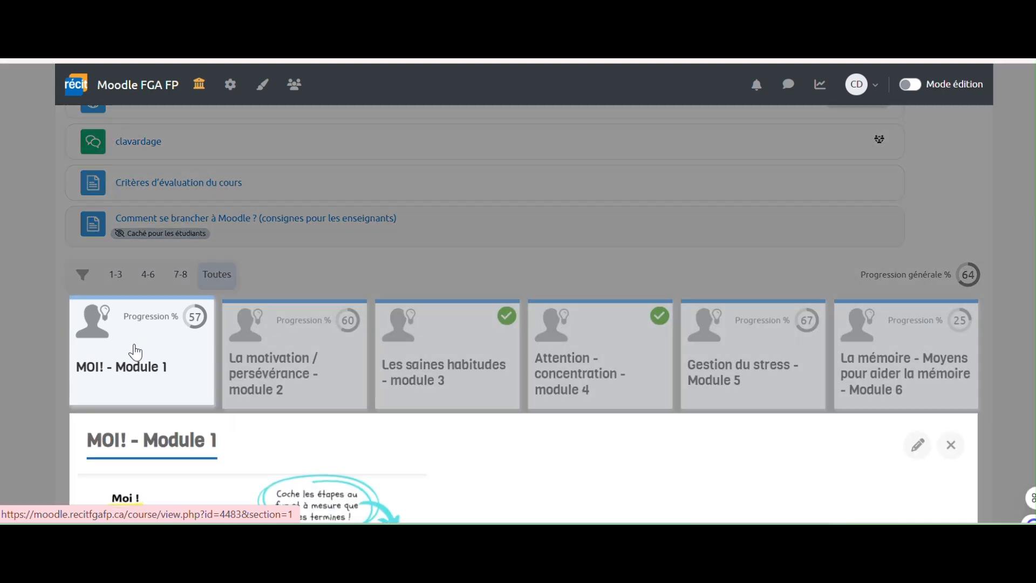
{"action": "scroll", "coordinate": [135, 352], "scroll_direction": "down", "scroll_amount": 14}
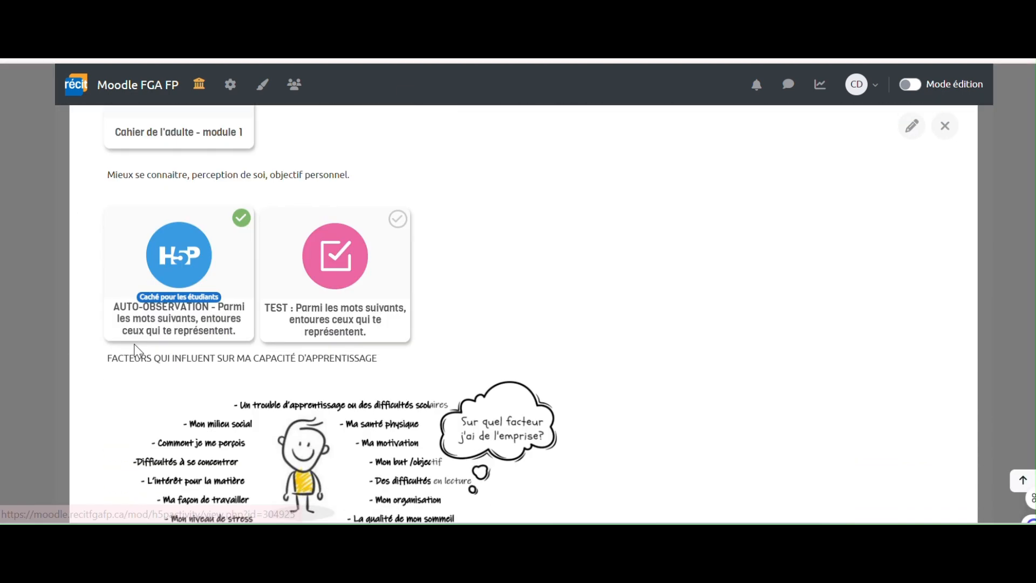
{"action": "scroll", "coordinate": [136, 352], "scroll_direction": "down", "scroll_amount": 5}
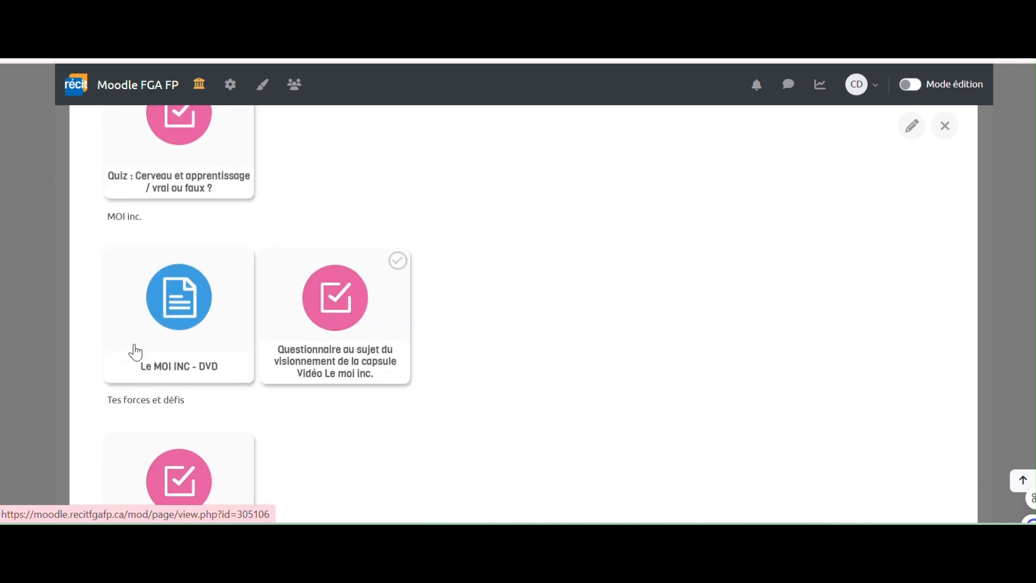
{"action": "scroll", "coordinate": [132, 351], "scroll_direction": "down", "scroll_amount": 2}
{"action": "scroll", "coordinate": [396, 388], "scroll_direction": "down", "scroll_amount": 6}
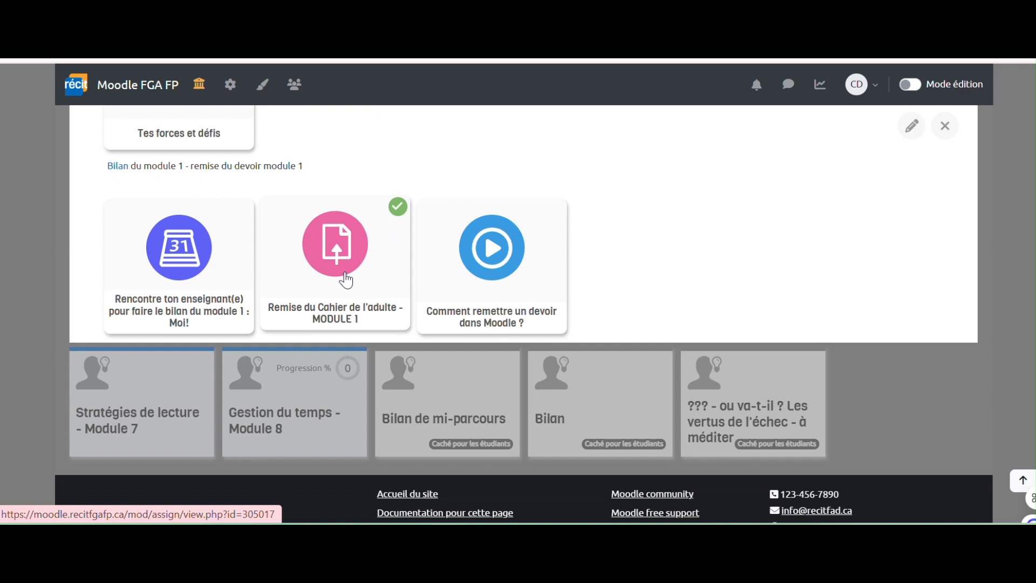
- Open Remise du Cahier de l'adulte - MODULE 1 and verify its status reads Remis pour évaluation
{"action": "left_click", "coordinate": [346, 275]}
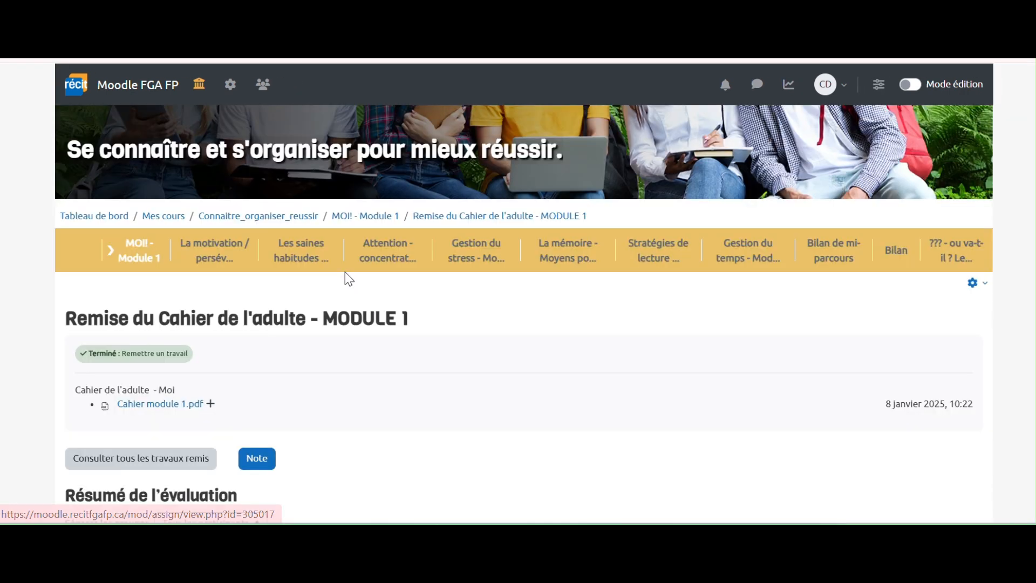
{"action": "scroll", "coordinate": [338, 302], "scroll_direction": "down", "scroll_amount": 1}
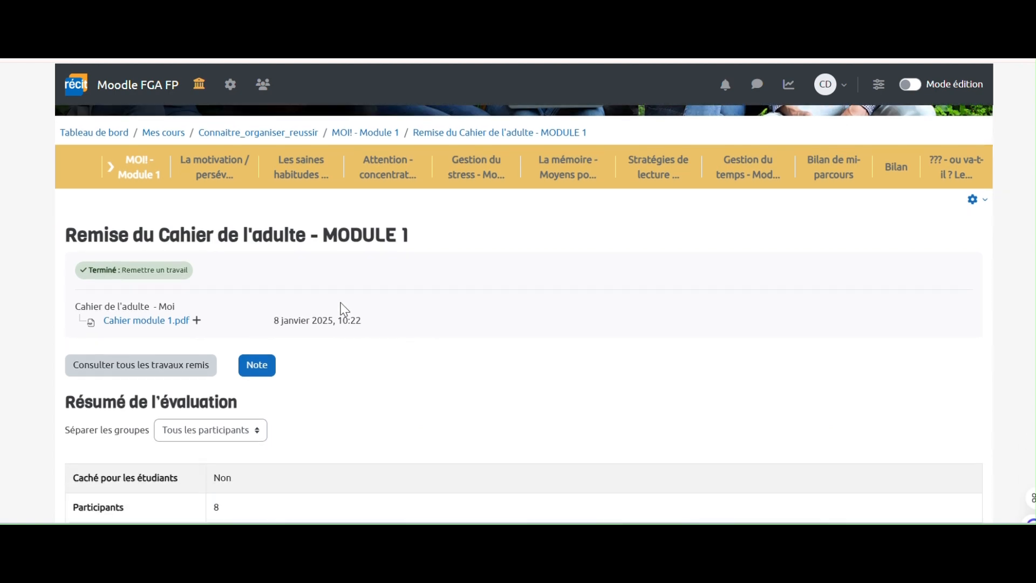
{"action": "scroll", "coordinate": [437, 355], "scroll_direction": "down", "scroll_amount": 3}
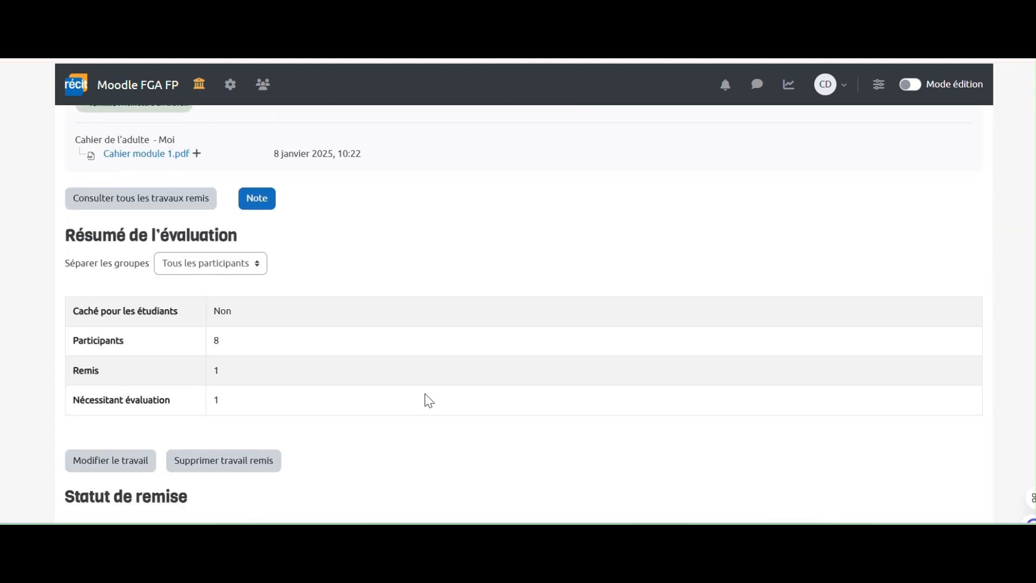
{"action": "scroll", "coordinate": [371, 465], "scroll_direction": "down", "scroll_amount": 5}
{"action": "scroll", "coordinate": [375, 471], "scroll_direction": "down", "scroll_amount": 1}
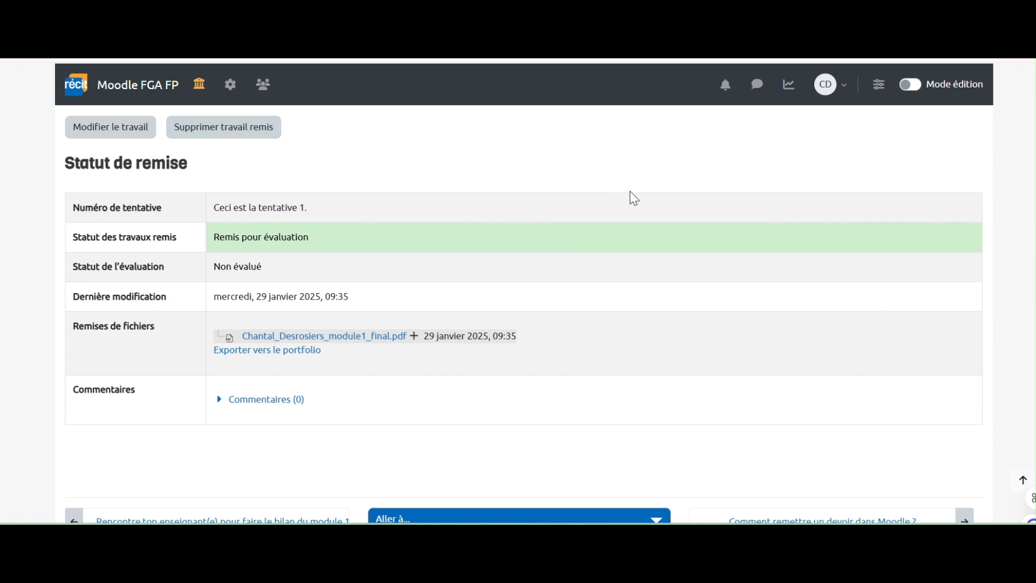
{"action": "scroll", "coordinate": [637, 225], "scroll_direction": "up", "scroll_amount": 10}
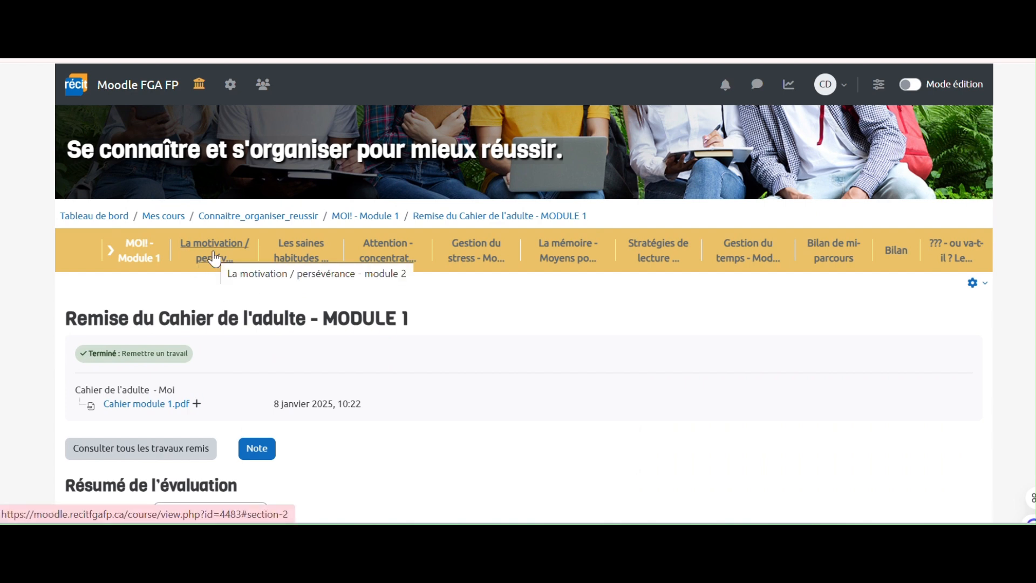
- Show the module 2–6 sections in turn: motivation, saines habitudes, attention, gestion du stress, mémoire
{"action": "left_click", "coordinate": [214, 259]}
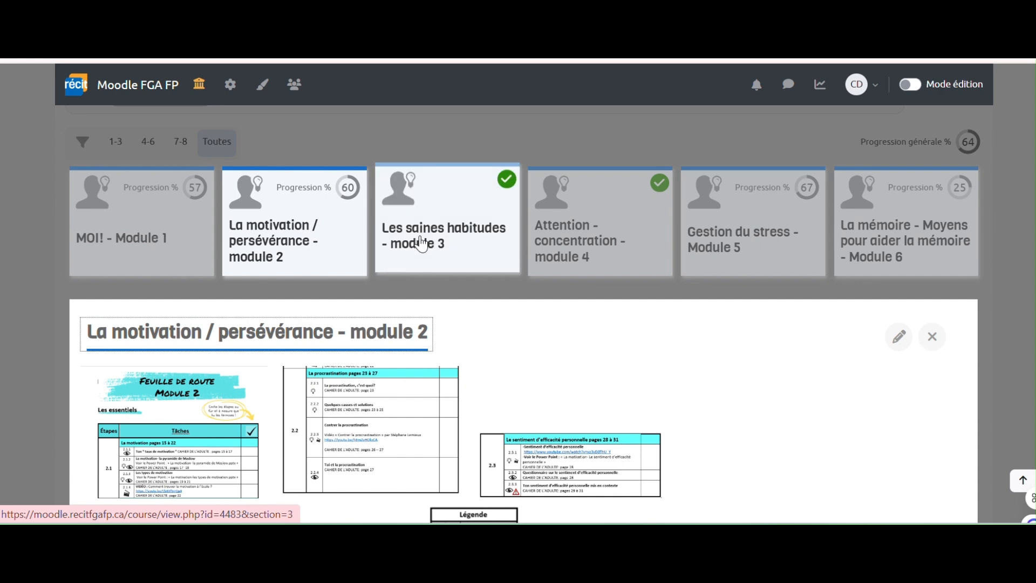
{"action": "left_click", "coordinate": [421, 242]}
{"action": "left_click", "coordinate": [544, 196]}
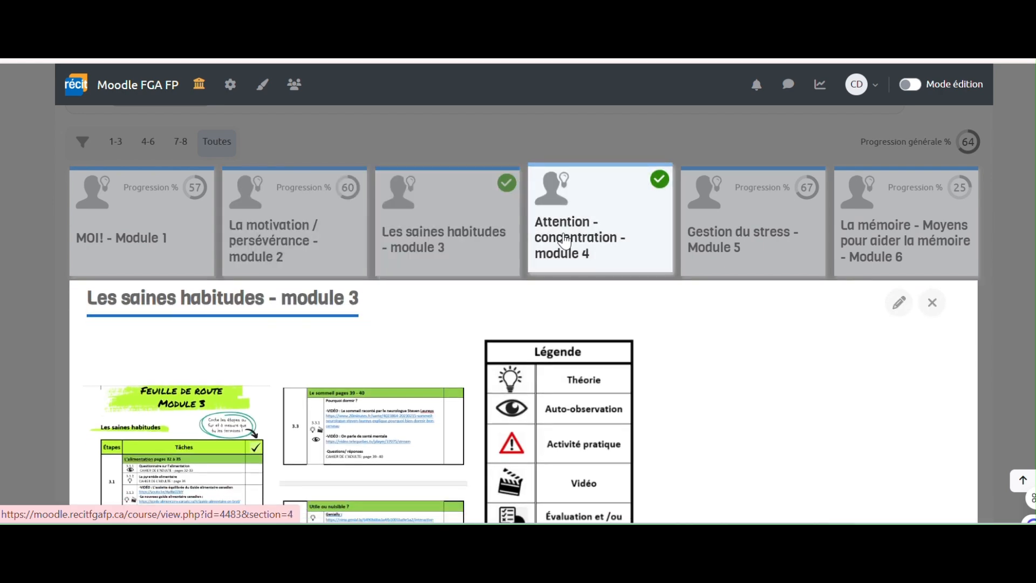
{"action": "left_click", "coordinate": [724, 231]}
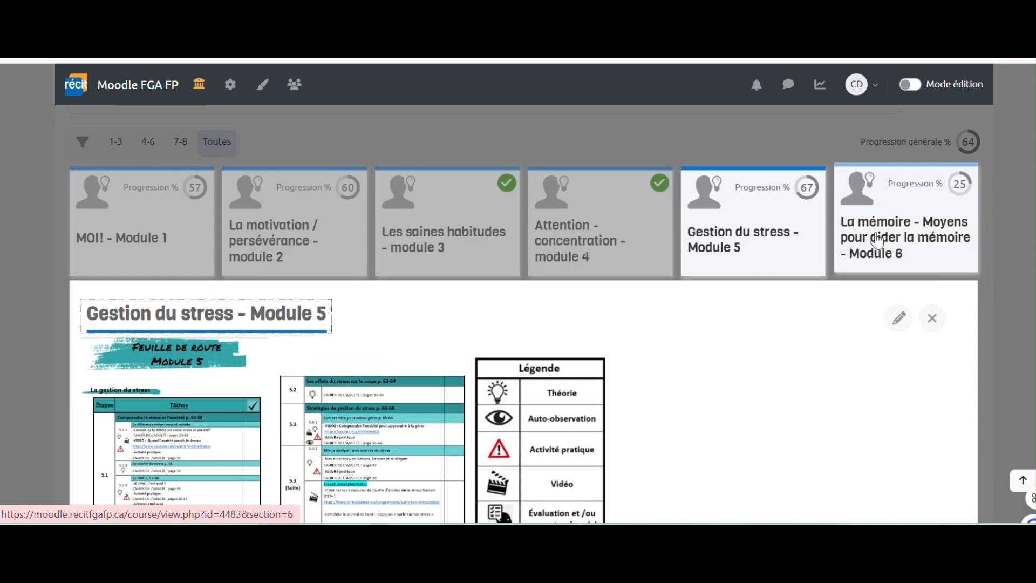
{"action": "left_click", "coordinate": [878, 238]}
- Look through the module 6 memory section and close it
{"action": "scroll", "coordinate": [326, 306], "scroll_direction": "down", "scroll_amount": 9}
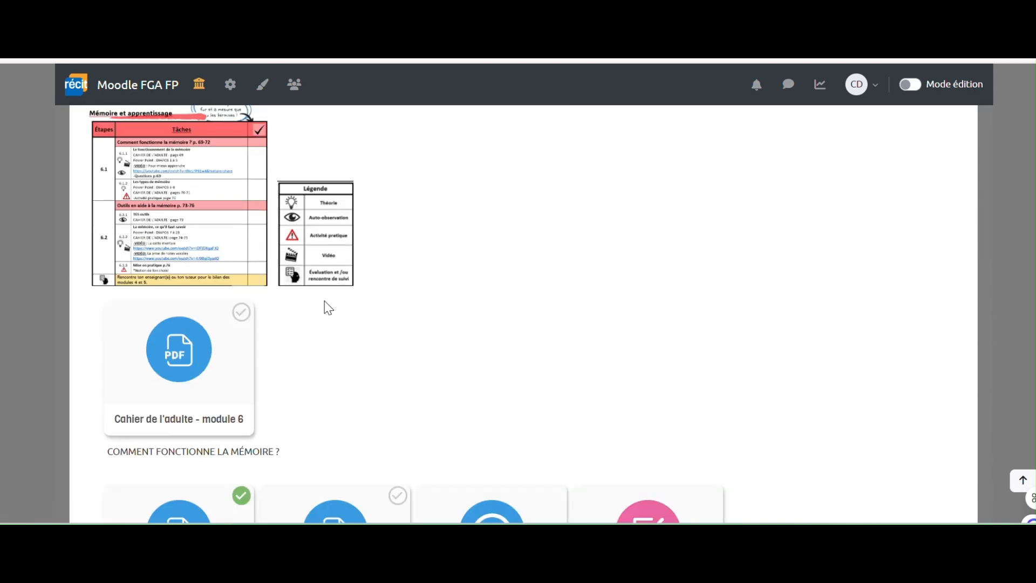
{"action": "scroll", "coordinate": [326, 310], "scroll_direction": "down", "scroll_amount": 9}
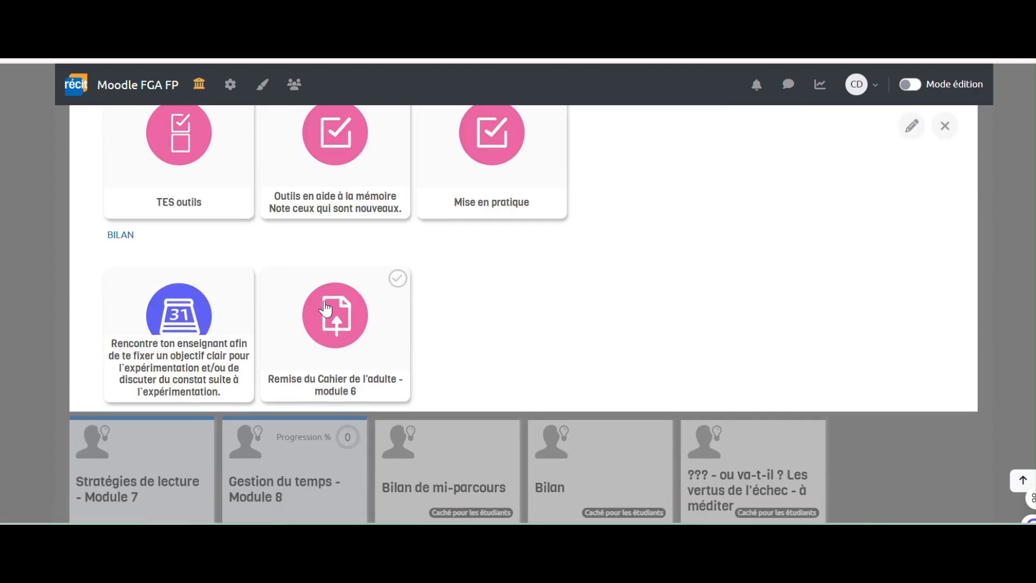
{"action": "scroll", "coordinate": [325, 308], "scroll_direction": "up", "scroll_amount": 10}
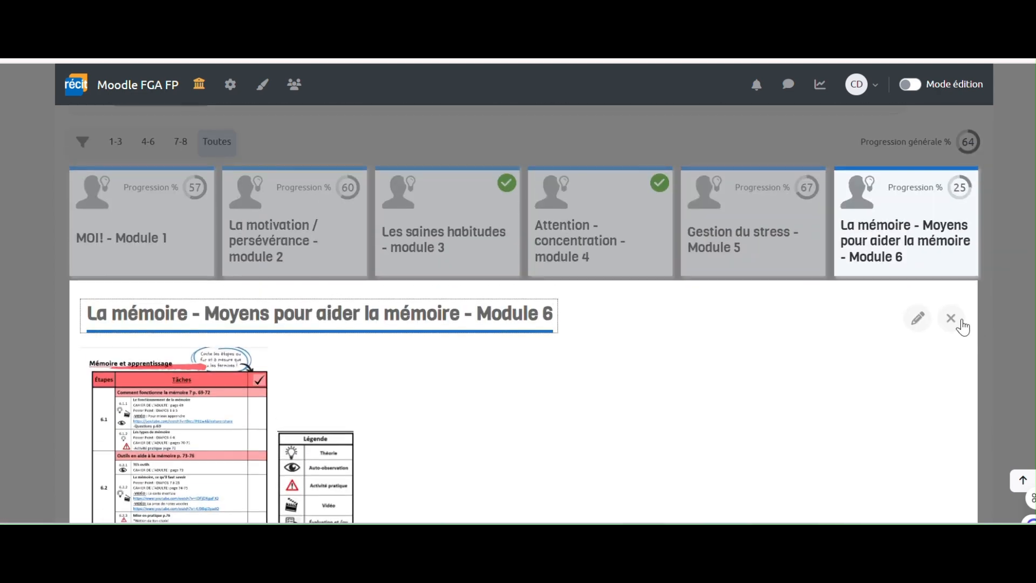
{"action": "left_click", "coordinate": [959, 320]}
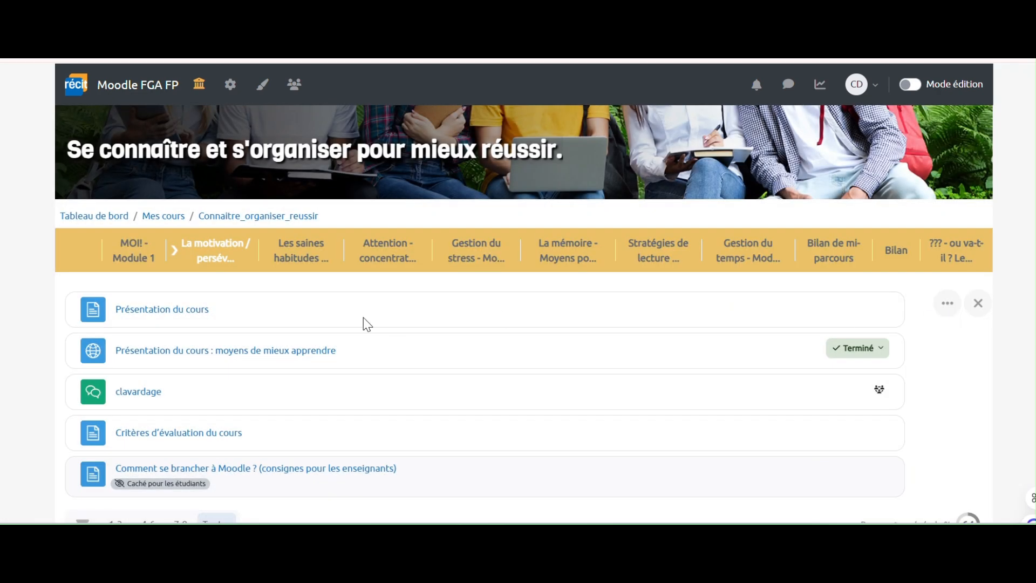